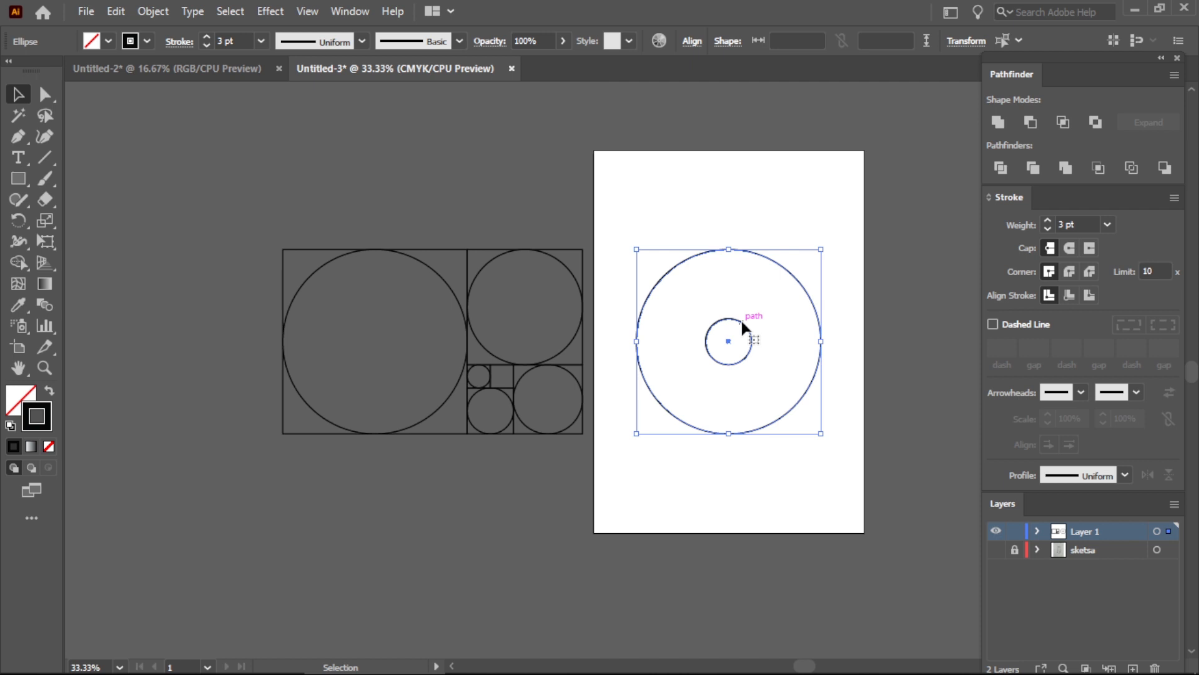
# Move the concentric circle pair up on the artboard and duplicate it below, with the copy's outer circle touching the upper small circle
pyautogui.moveTo(742, 321); pyautogui.dragTo(742, 254)
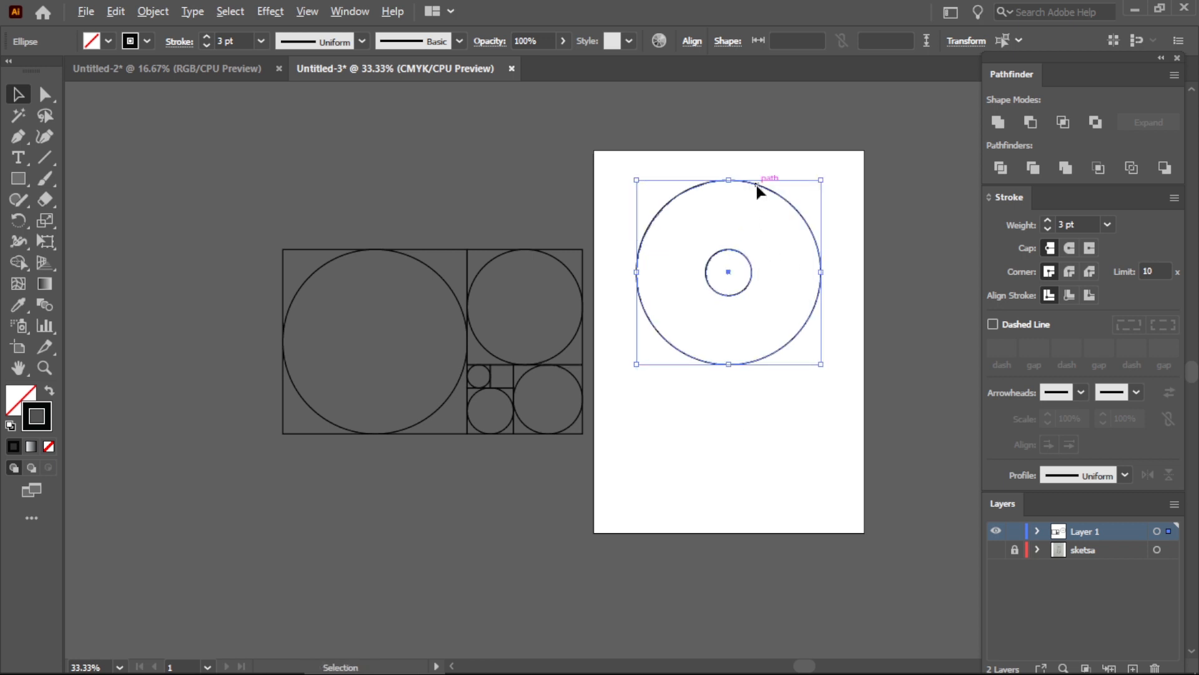
pyautogui.moveTo(756, 185); pyautogui.dragTo(754, 304)
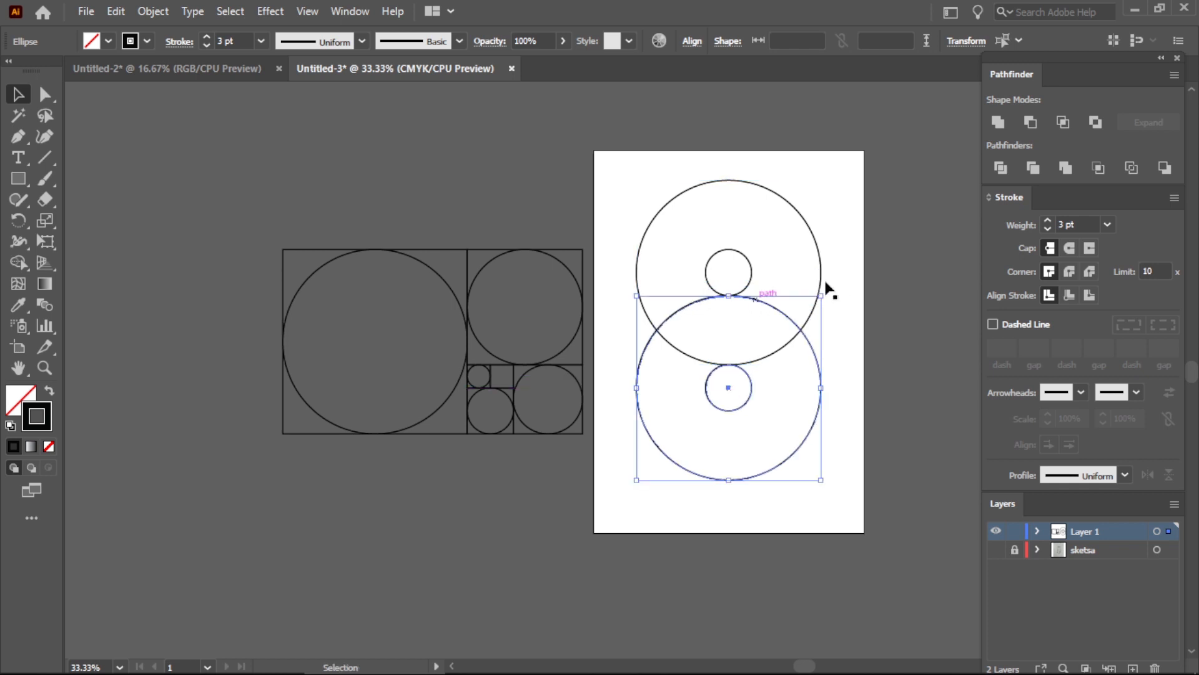
pyautogui.click(851, 267)
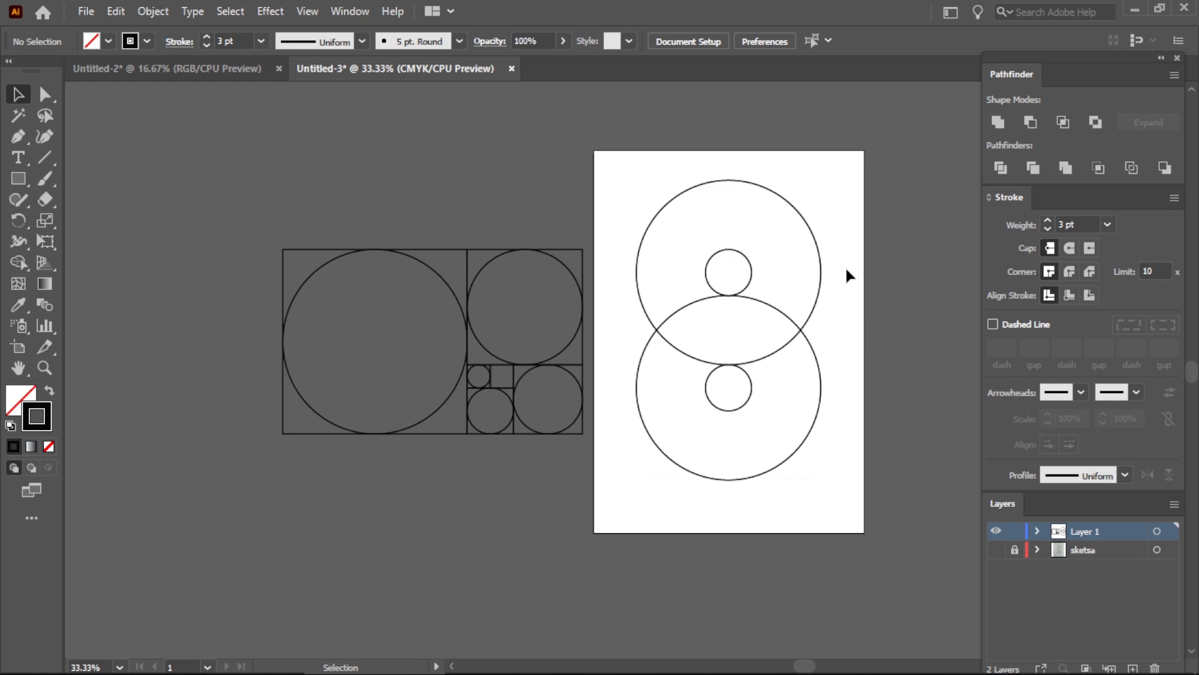
# Draw a vertical centre line about 658 pt long from the upper large circle's top anchor to the lower large circle's bottom anchor
pyautogui.keyDown('alt'); pyautogui.scroll(1, 787, 341); pyautogui.keyUp('alt')
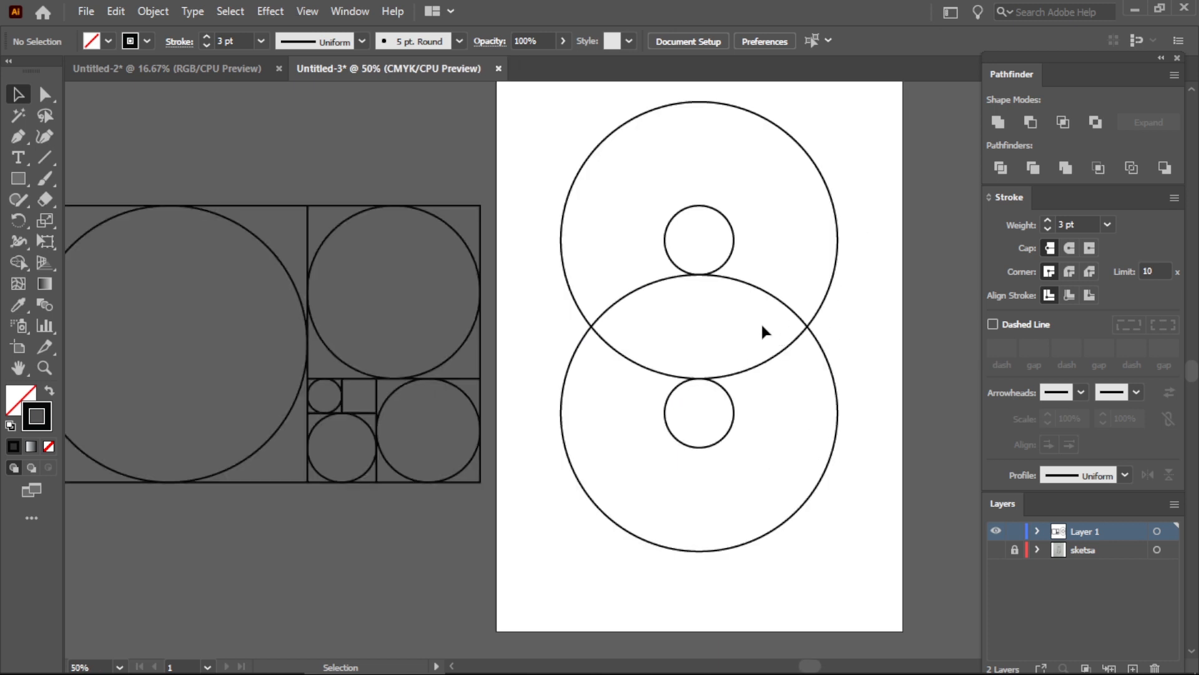
pyautogui.keyDown('alt'); pyautogui.scroll(-1, 759, 326); pyautogui.keyUp('alt')
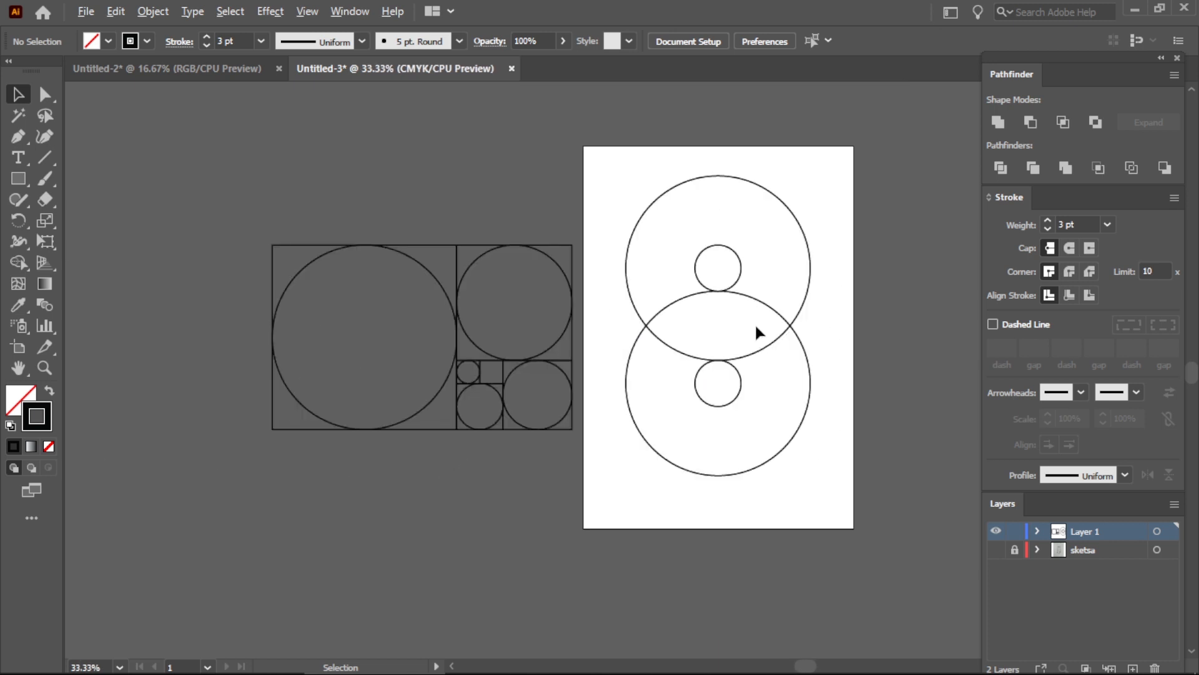
pyautogui.click(47, 160)
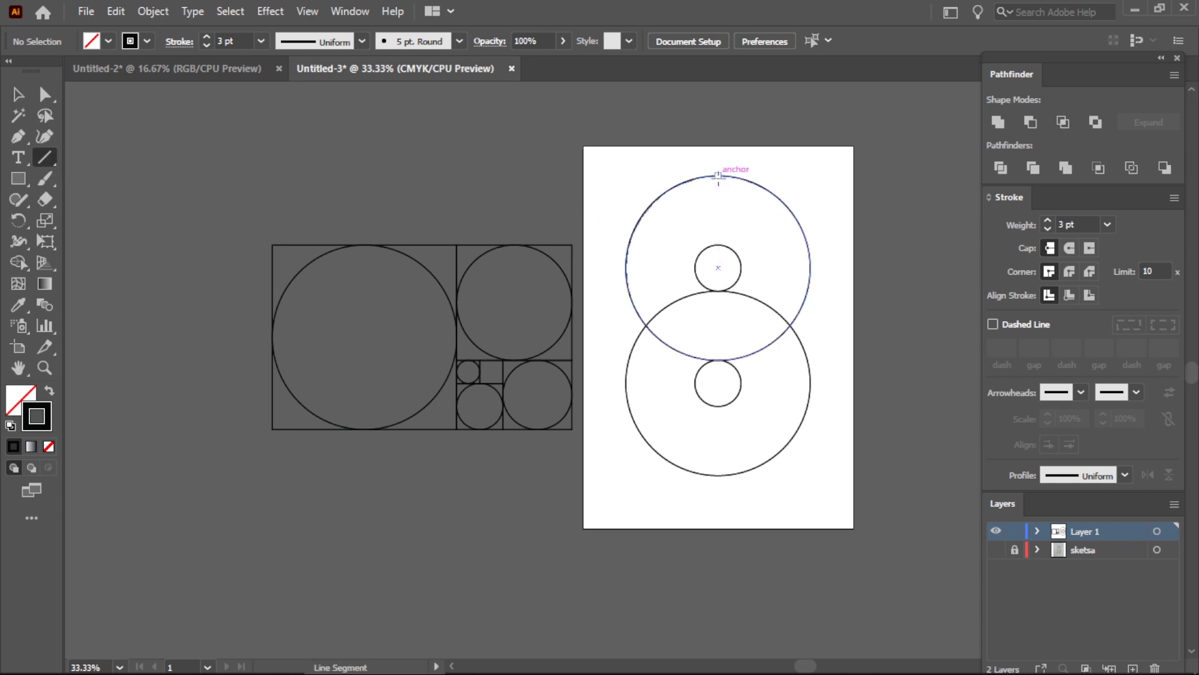
pyautogui.moveTo(718, 175); pyautogui.dragTo(719, 475)
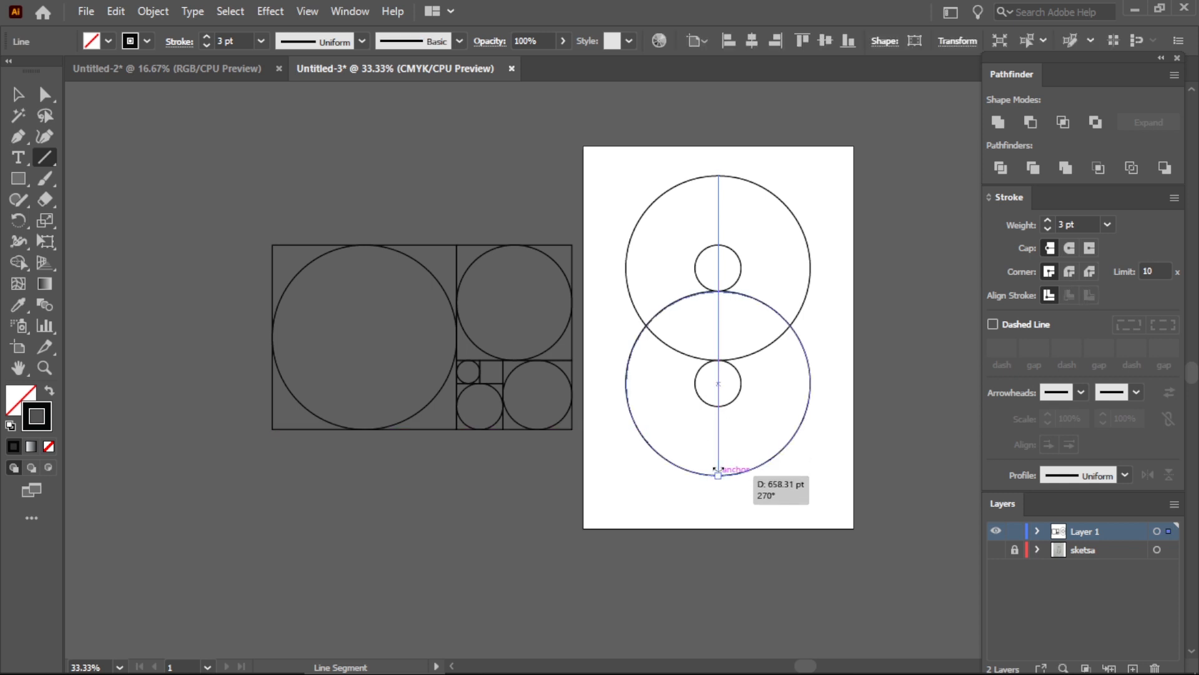
pyautogui.click(18, 94)
# Duplicate the centre line onto the outer left and right edges of the large circles
pyautogui.scroll(1, 711, 282)
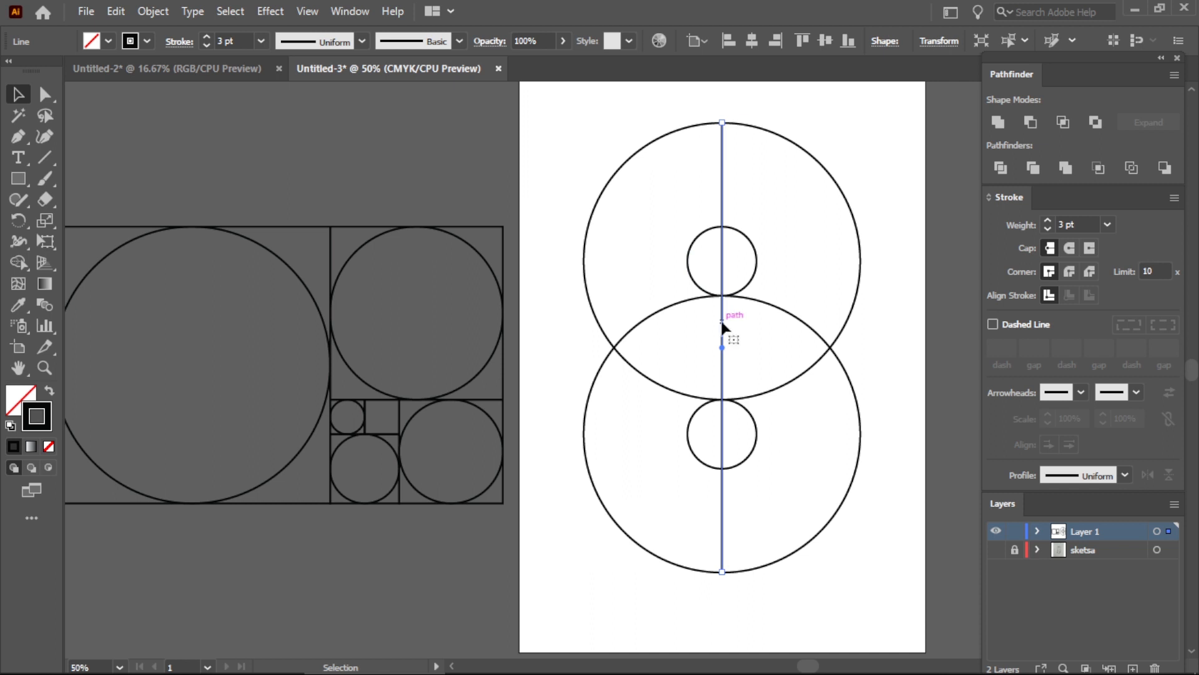
pyautogui.moveTo(723, 325); pyautogui.dragTo(864, 336)
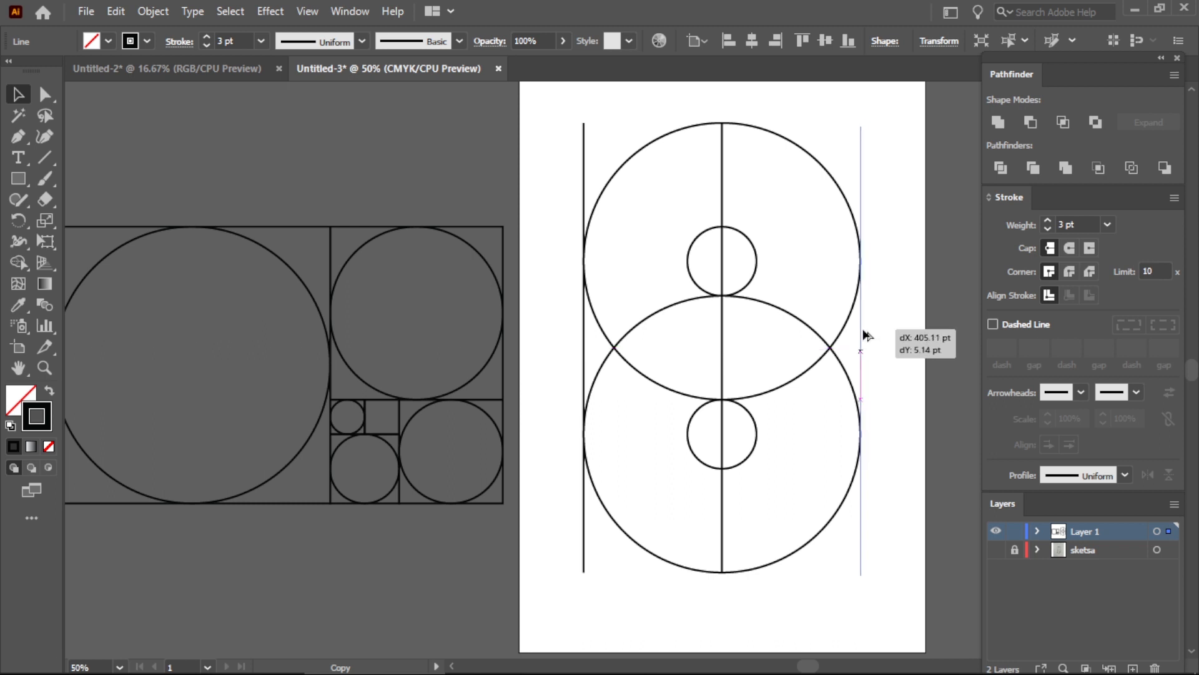
pyautogui.moveTo(863, 331); pyautogui.dragTo(863, 325)
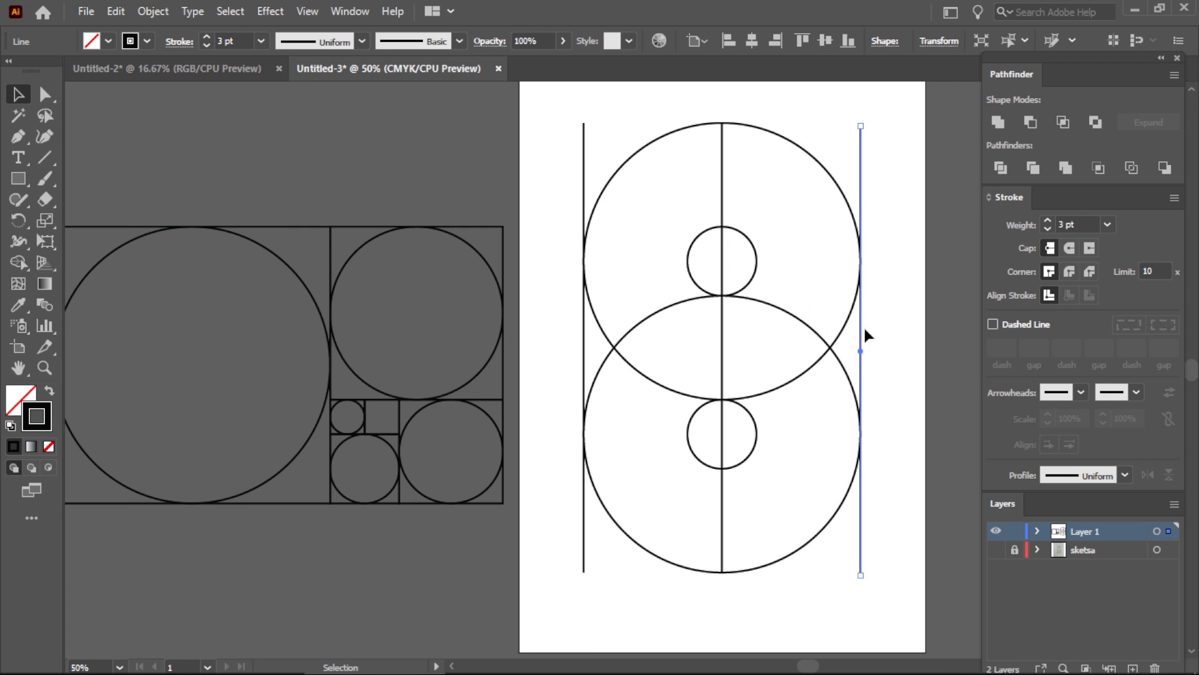
# Duplicate vertical lines onto the left and right edges of the small circles, about 50.64 pt either side of the centre line
pyautogui.click(724, 312)
pyautogui.moveTo(728, 313); pyautogui.dragTo(689, 324)
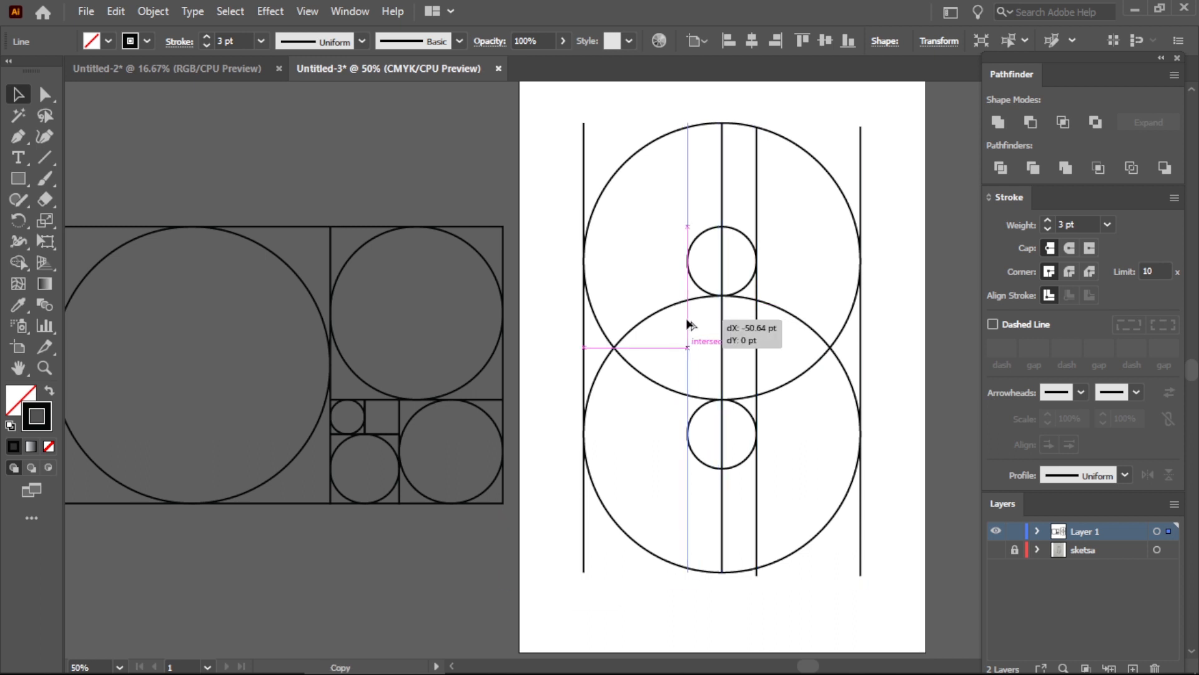
pyautogui.moveTo(687, 322); pyautogui.dragTo(698, 321)
pyautogui.click(916, 257)
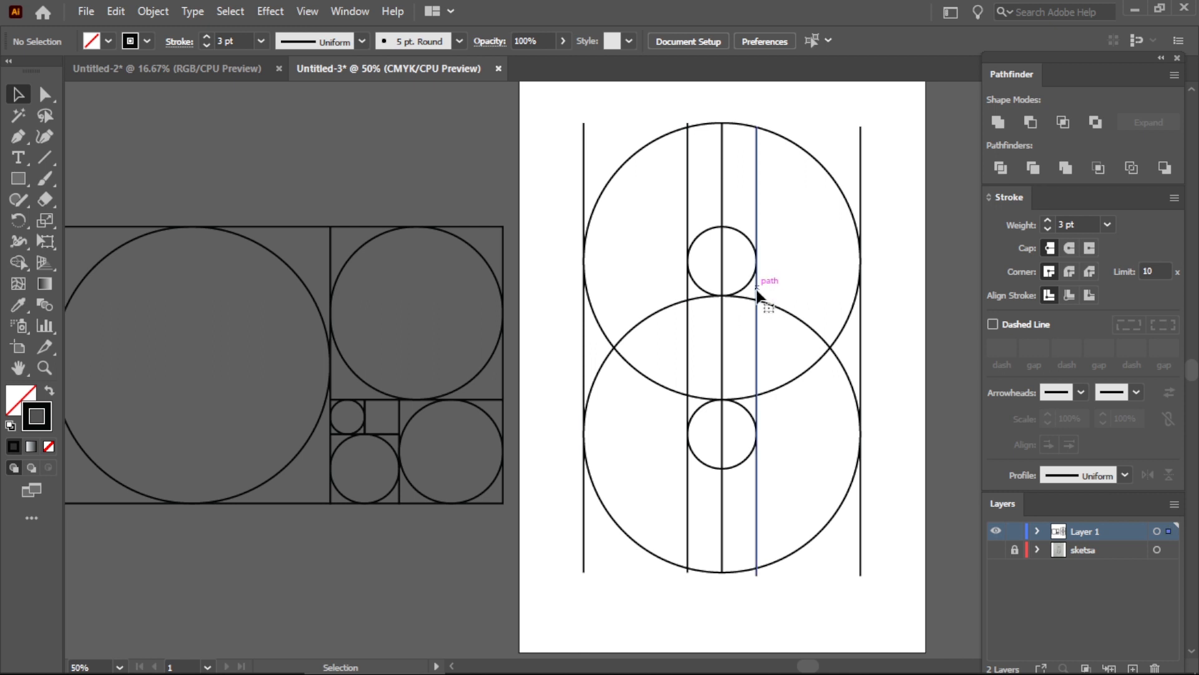
pyautogui.click(757, 344)
pyautogui.scroll(1, 748, 600)
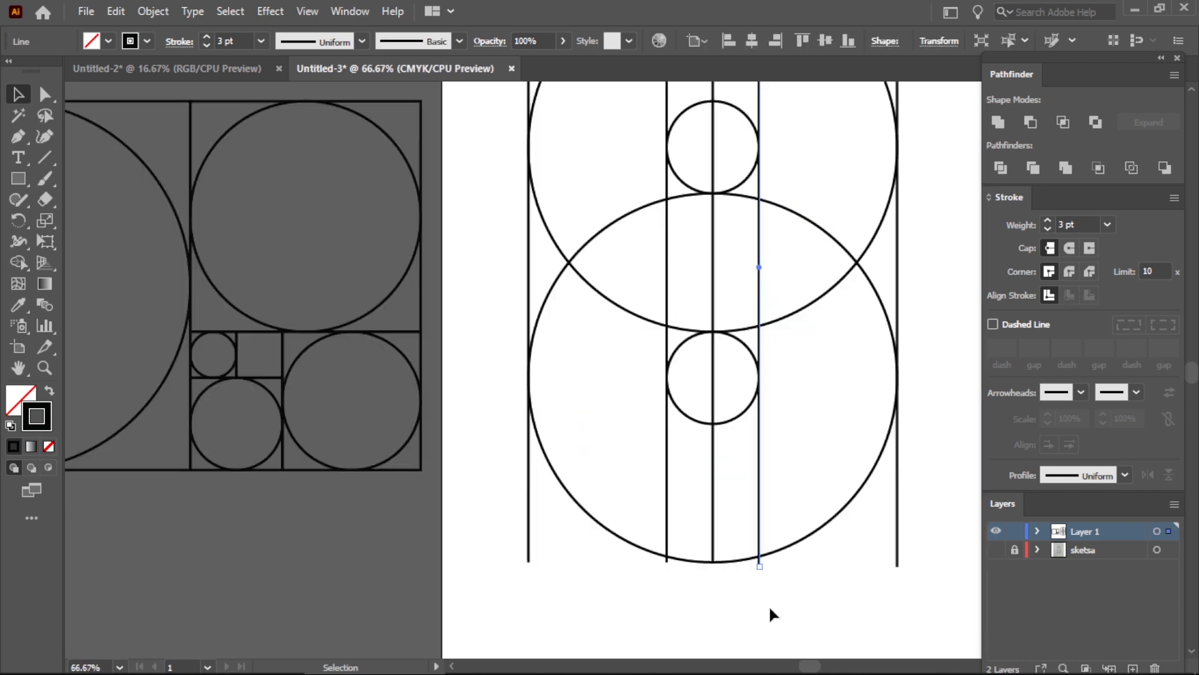
pyautogui.click(781, 511)
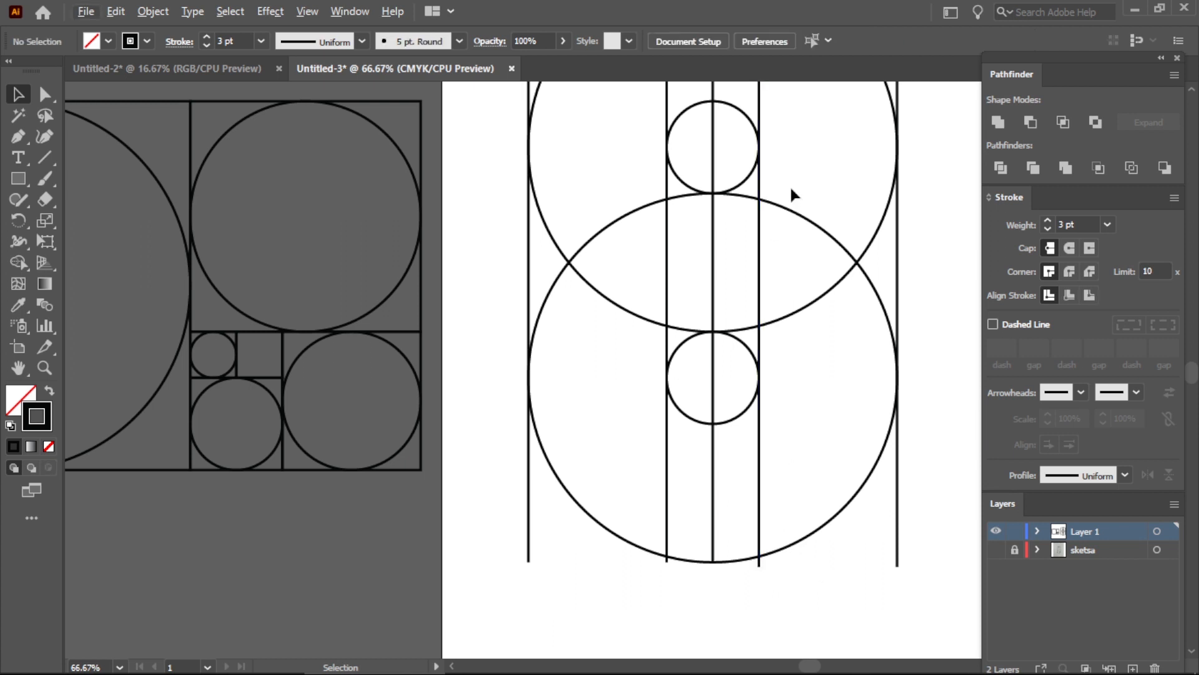
pyautogui.scroll(-1, 718, 225)
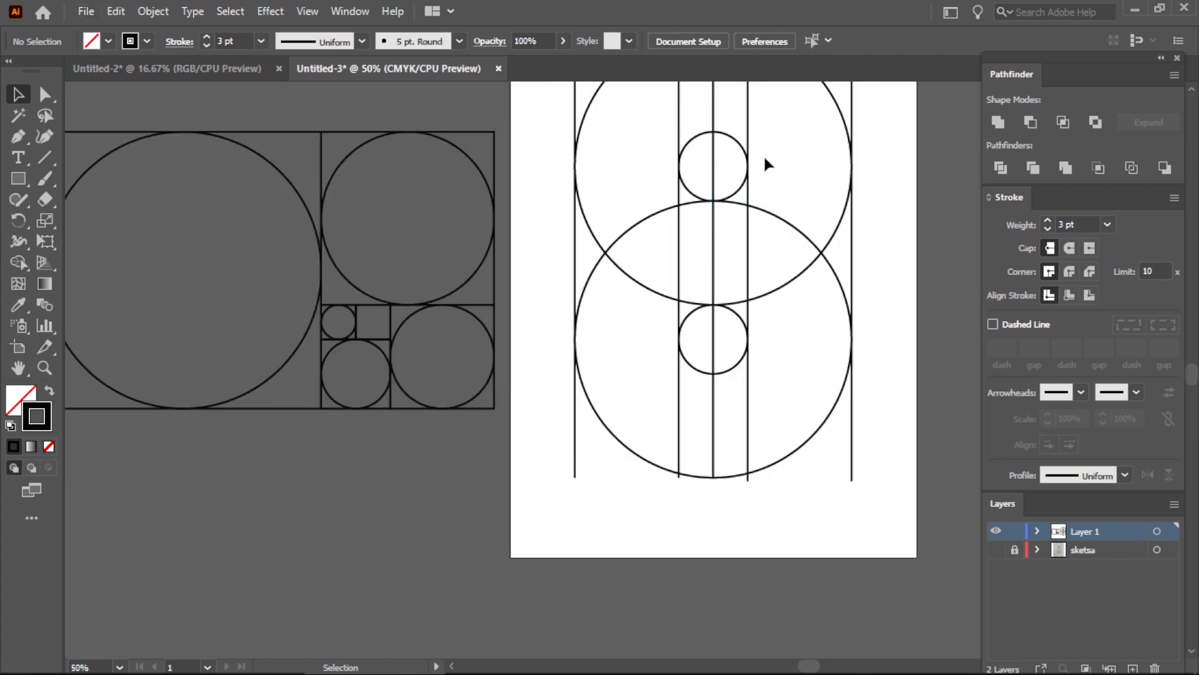
pyautogui.scroll(-2, 709, 209)
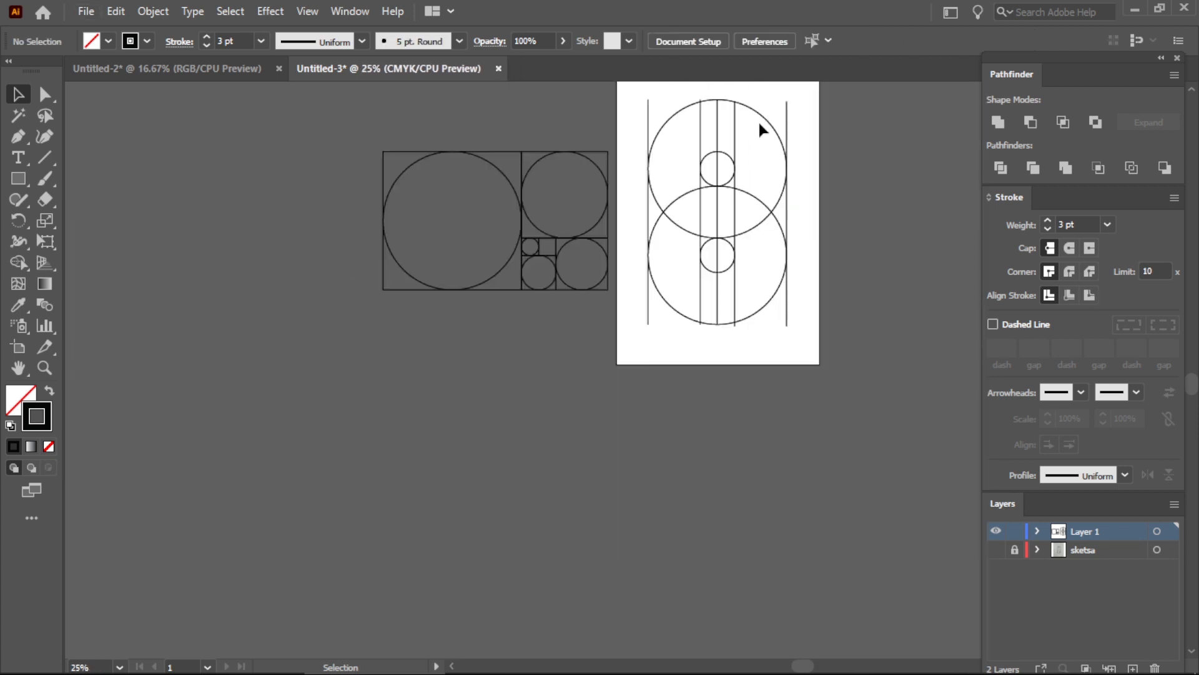
pyautogui.scroll(1, 768, 100)
pyautogui.press('a')
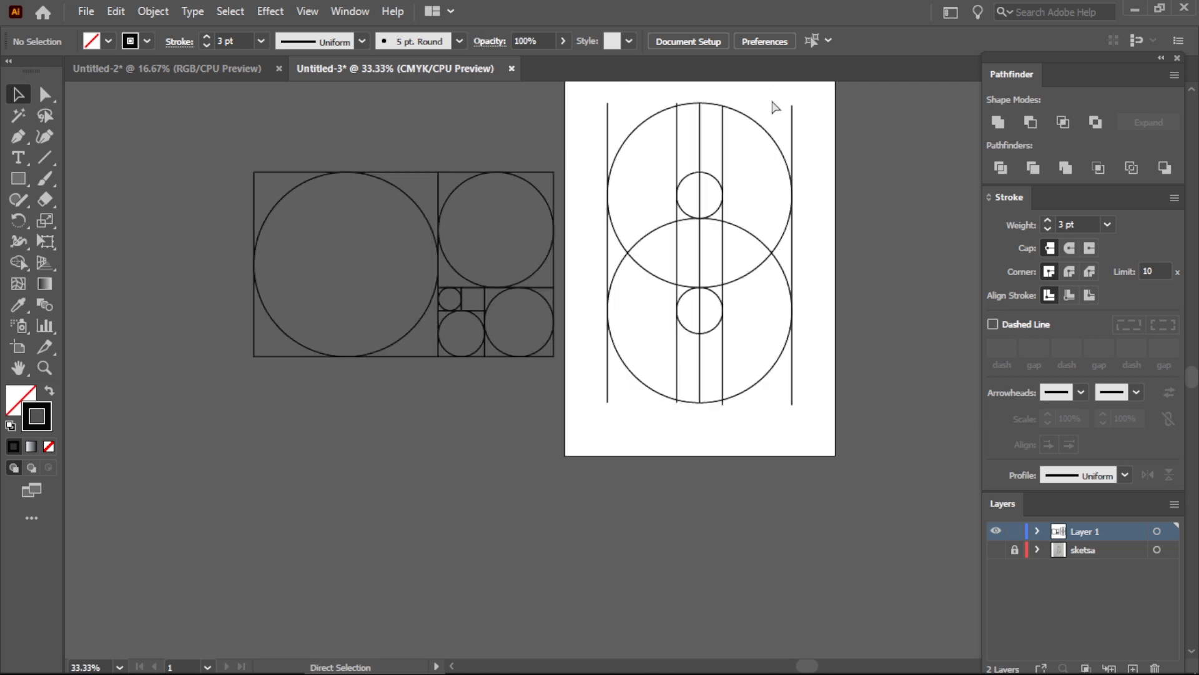
pyautogui.press('v')
# Duplicate the upper small circle to both sides, centring the copies on the two inner vertical lines
pyautogui.scroll(1, 770, 96)
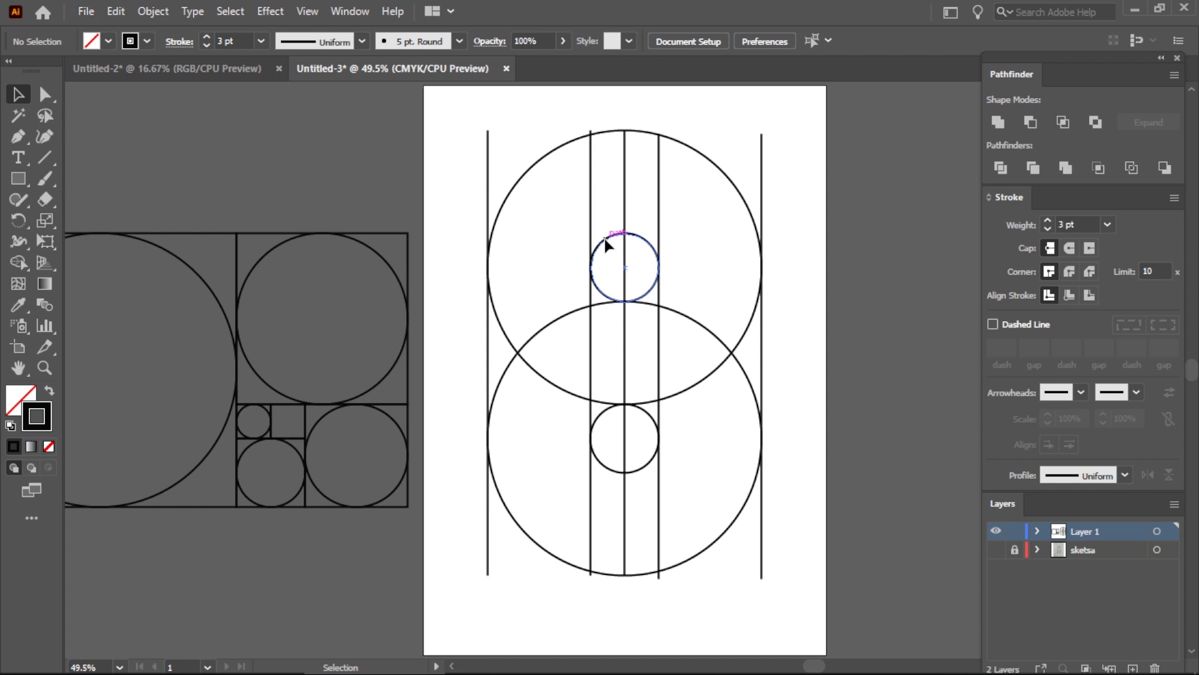
pyautogui.moveTo(606, 244); pyautogui.dragTo(573, 242)
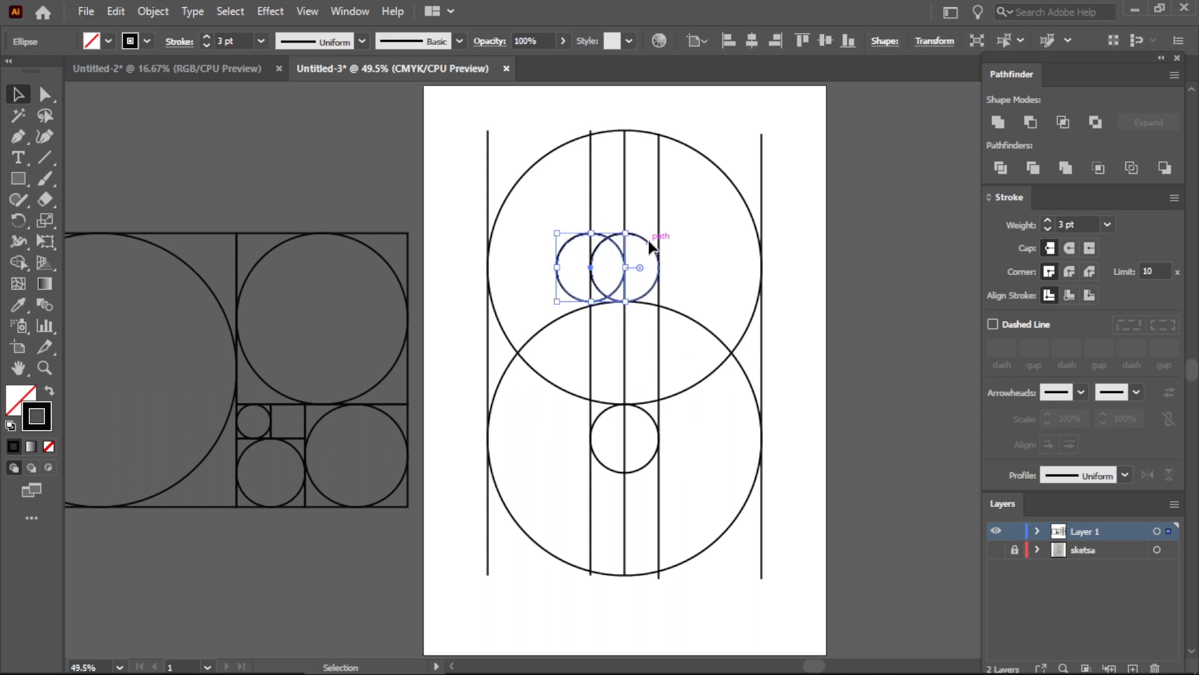
pyautogui.moveTo(652, 248); pyautogui.dragTo(681, 250)
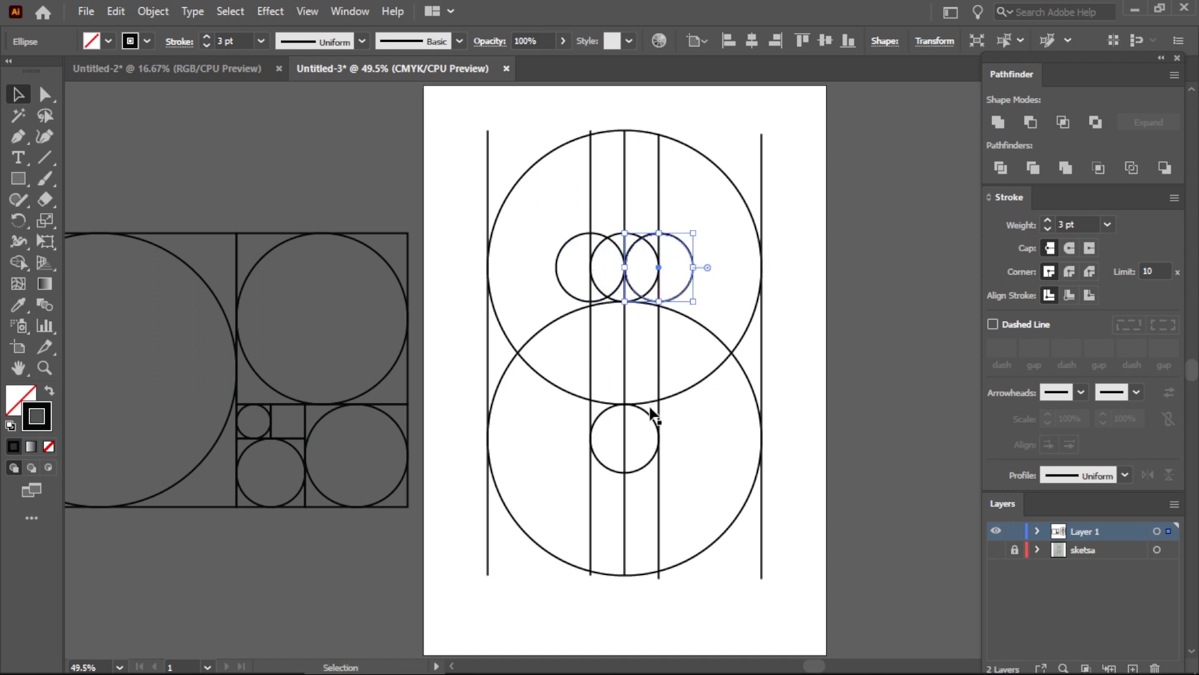
# Duplicate the lower small circle about 50.64 pt to each side, centring the copies on the inner vertical lines
pyautogui.moveTo(649, 414); pyautogui.dragTo(616, 414)
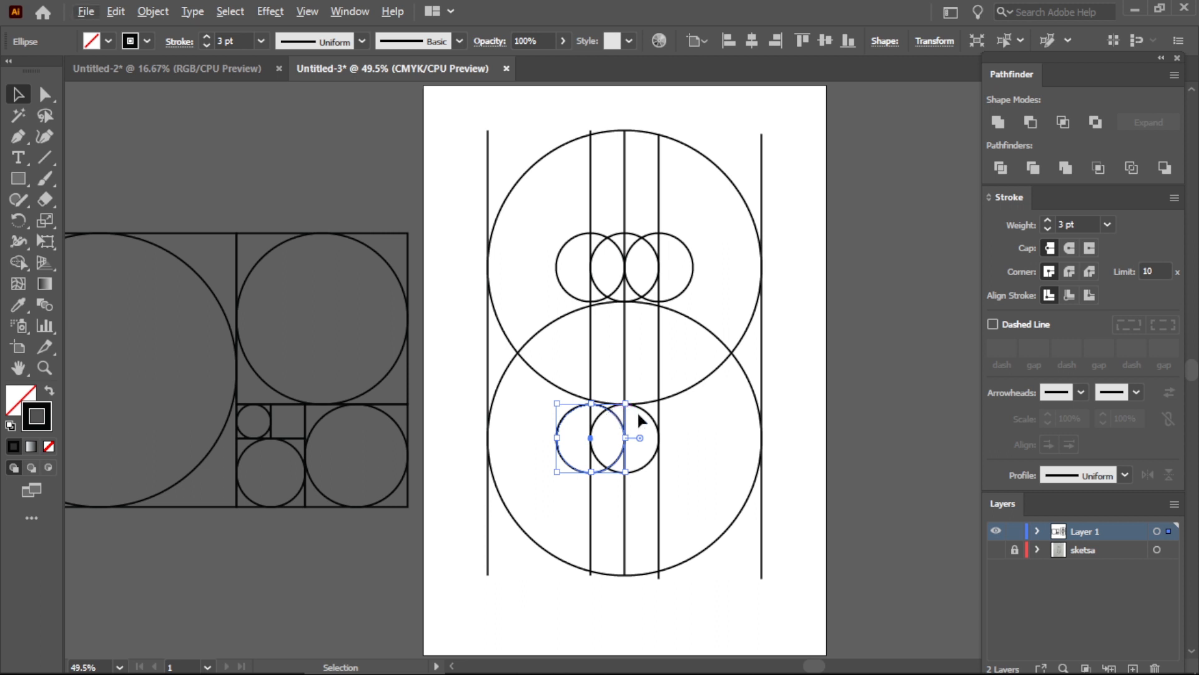
pyautogui.click(644, 414)
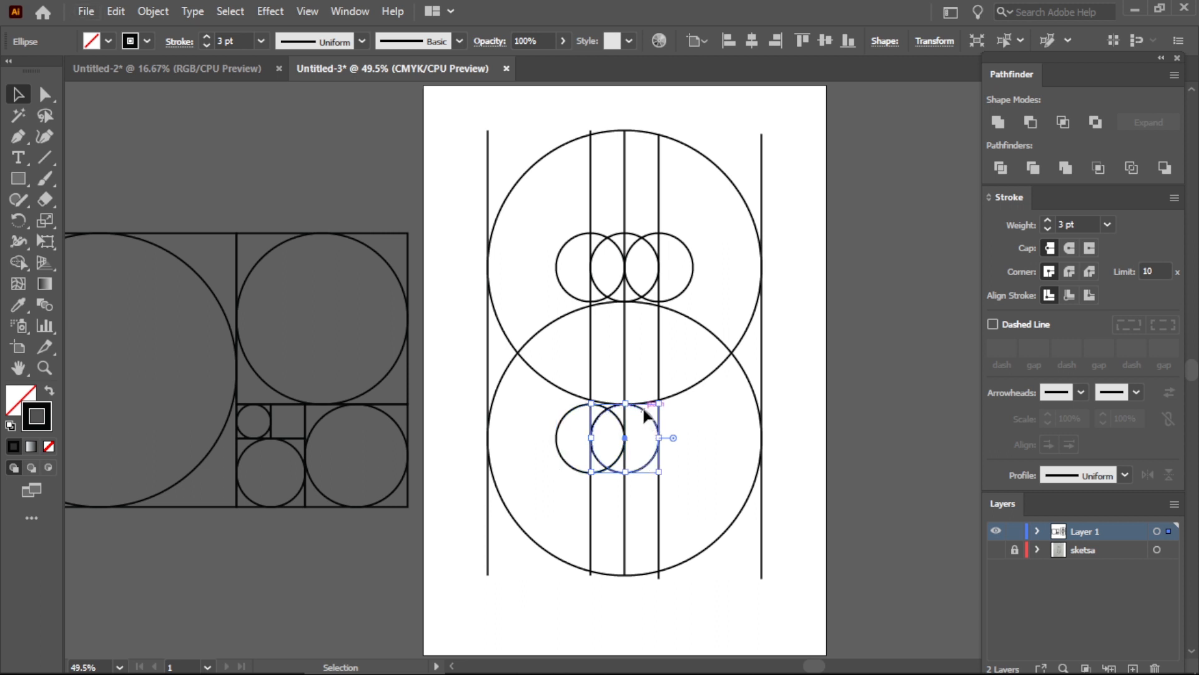
pyautogui.moveTo(643, 413); pyautogui.dragTo(680, 412)
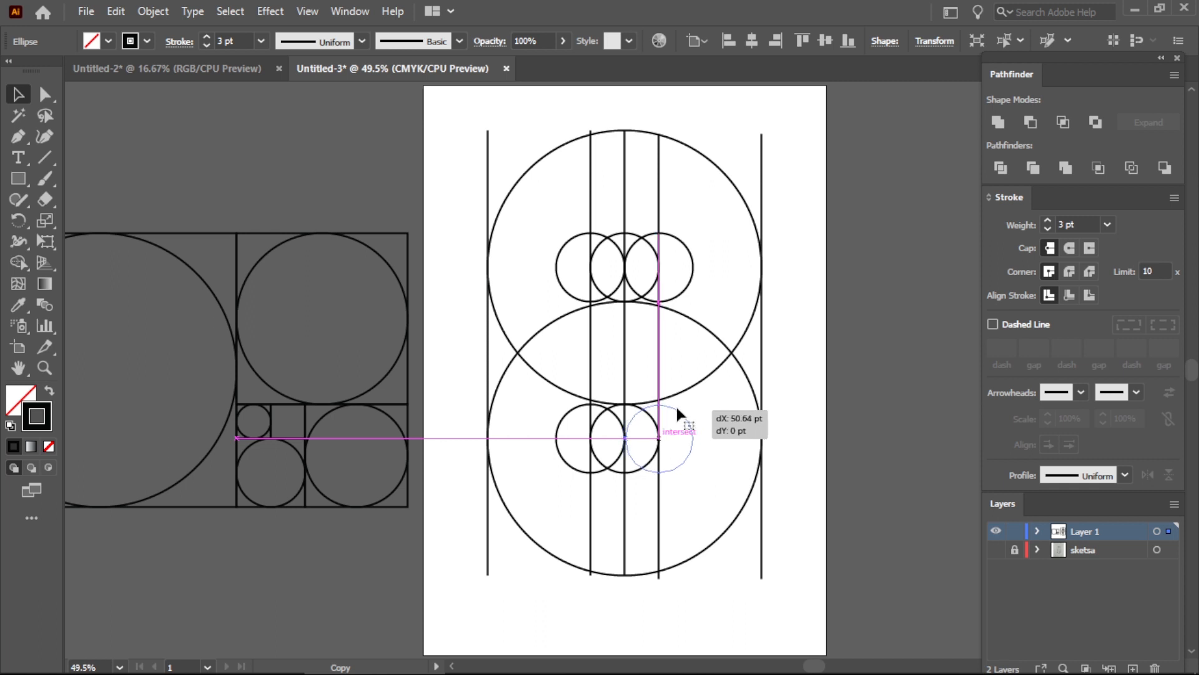
pyautogui.moveTo(677, 407); pyautogui.dragTo(677, 407)
pyautogui.click(835, 374)
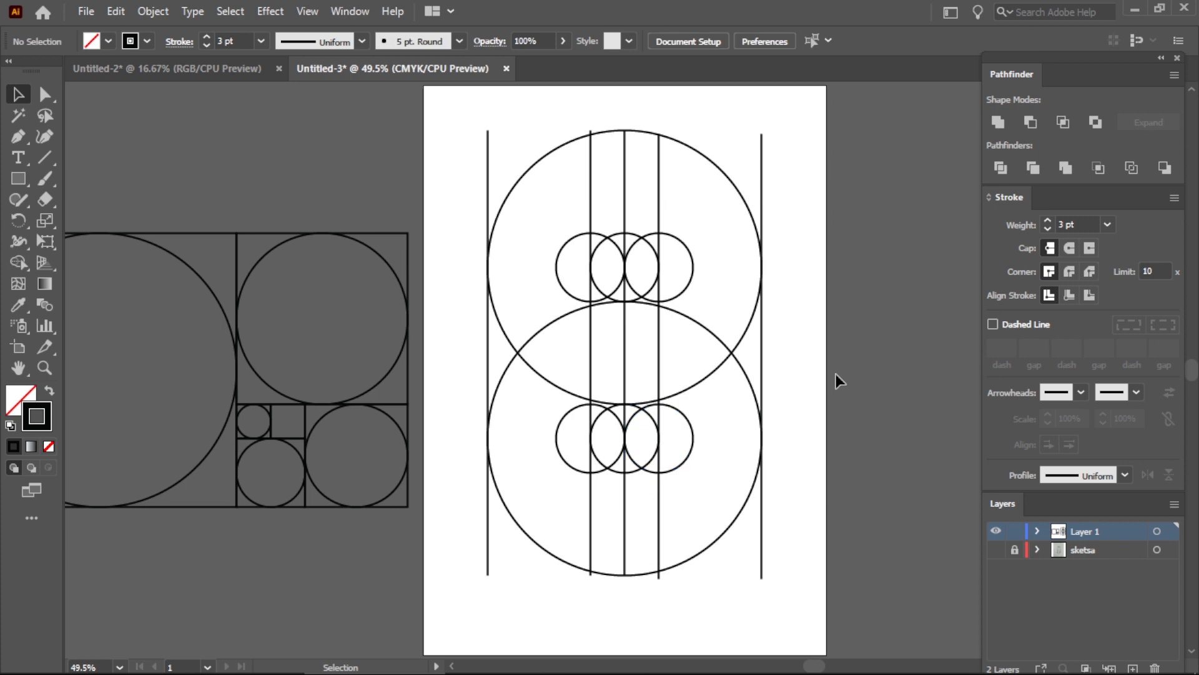
# Select all circles and lines on the artboard and merge the regions around the bone-shaped centre into one black capsule with Shape Builder
pyautogui.scroll(-1, 834, 374)
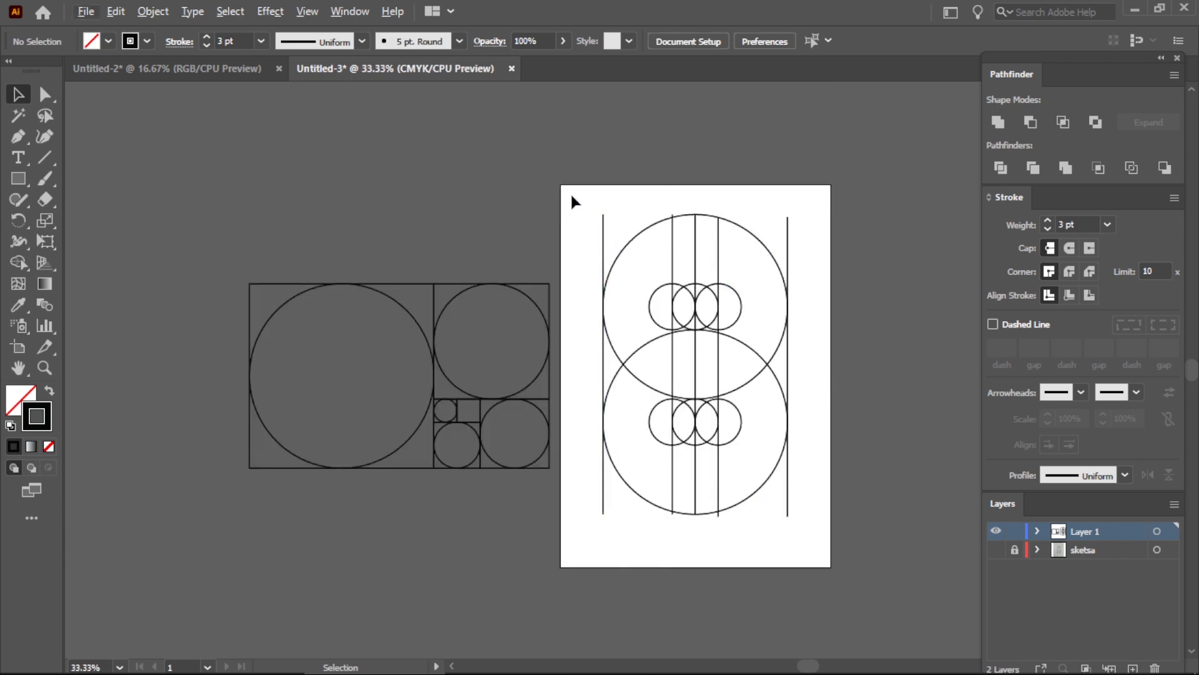
pyautogui.moveTo(576, 200); pyautogui.dragTo(600, 232)
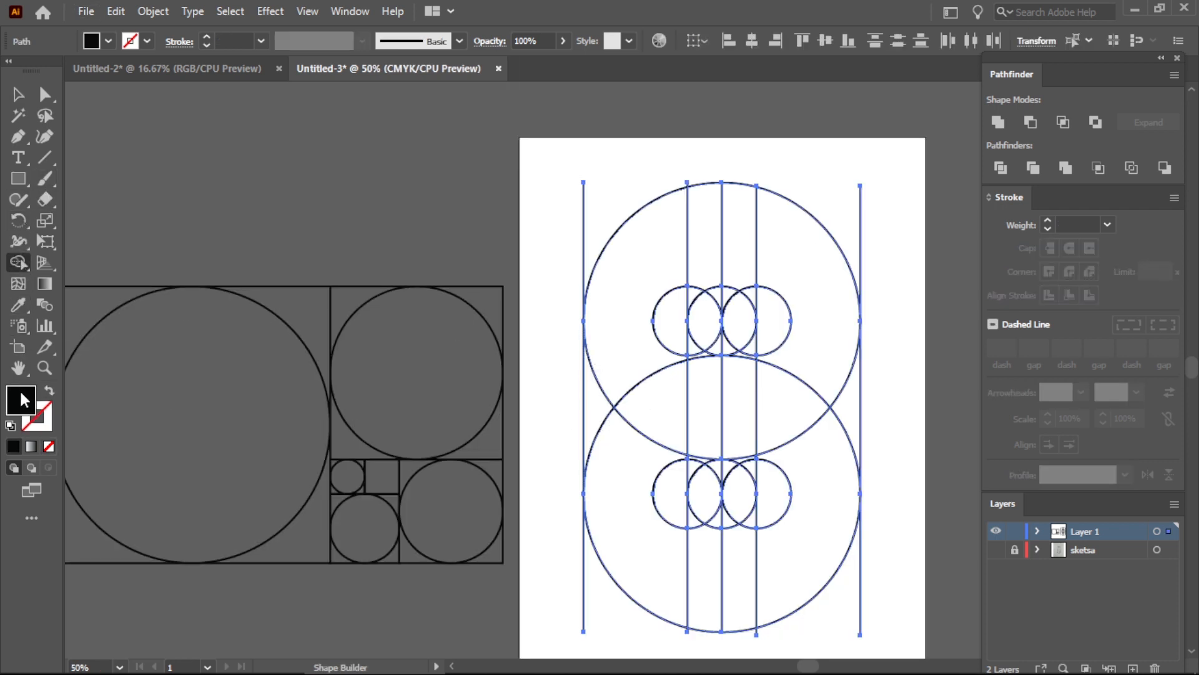
pyautogui.click(49, 391)
pyautogui.click(49, 391)
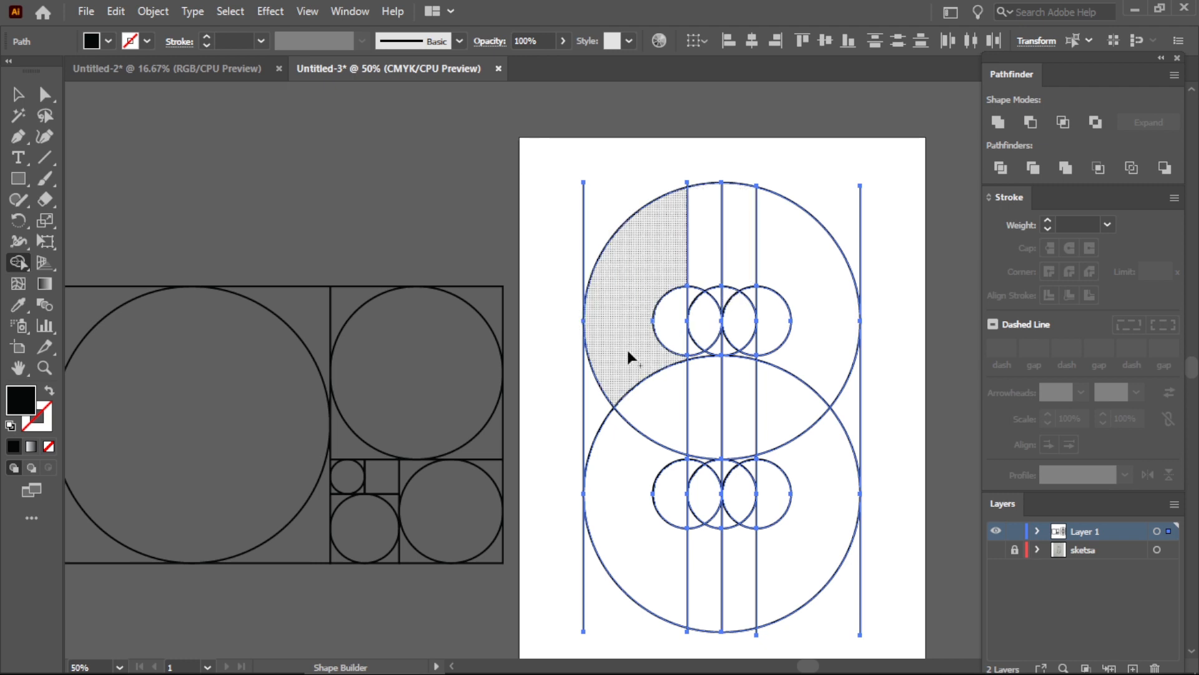
pyautogui.moveTo(600, 402); pyautogui.dragTo(622, 327)
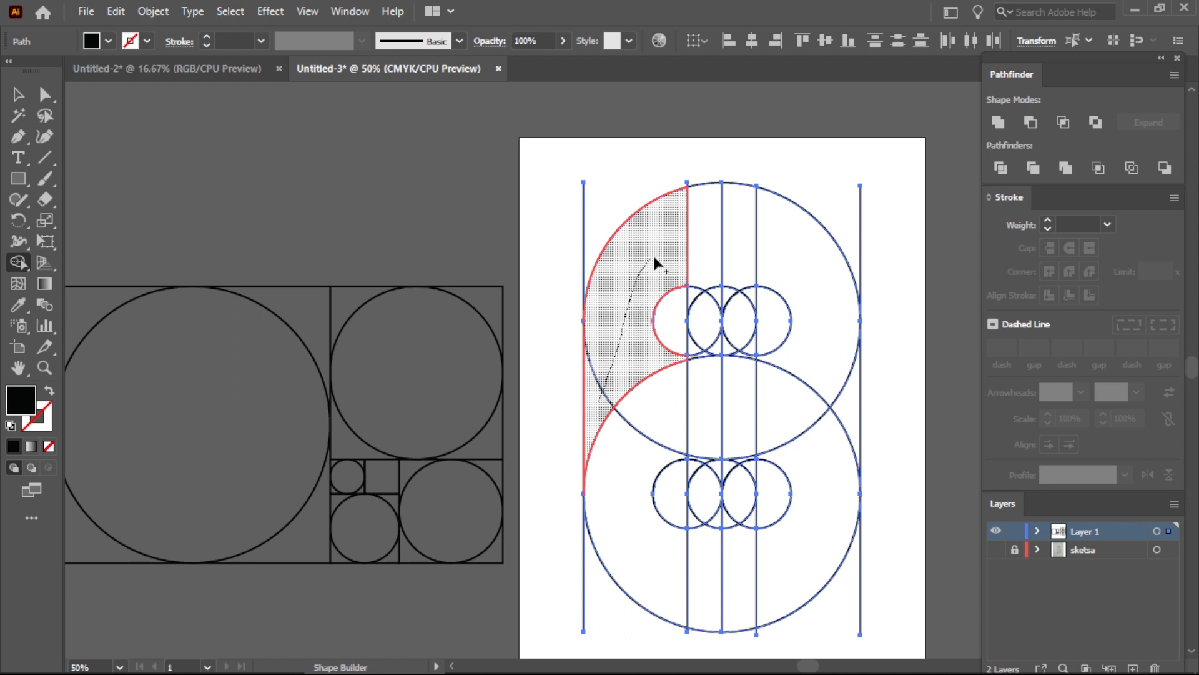
pyautogui.moveTo(654, 263)
pyautogui.mouseDown()
pyautogui.moveTo(703, 250)
pyautogui.moveTo(723, 290)
pyautogui.moveTo(757, 268)
pyautogui.moveTo(785, 274)
pyautogui.mouseUp()
pyautogui.moveTo(840, 391)
pyautogui.mouseDown()
pyautogui.moveTo(839, 408)
pyautogui.moveTo(805, 420)
pyautogui.moveTo(812, 451)
pyautogui.mouseUp()
pyautogui.moveTo(802, 567); pyautogui.dragTo(746, 570)
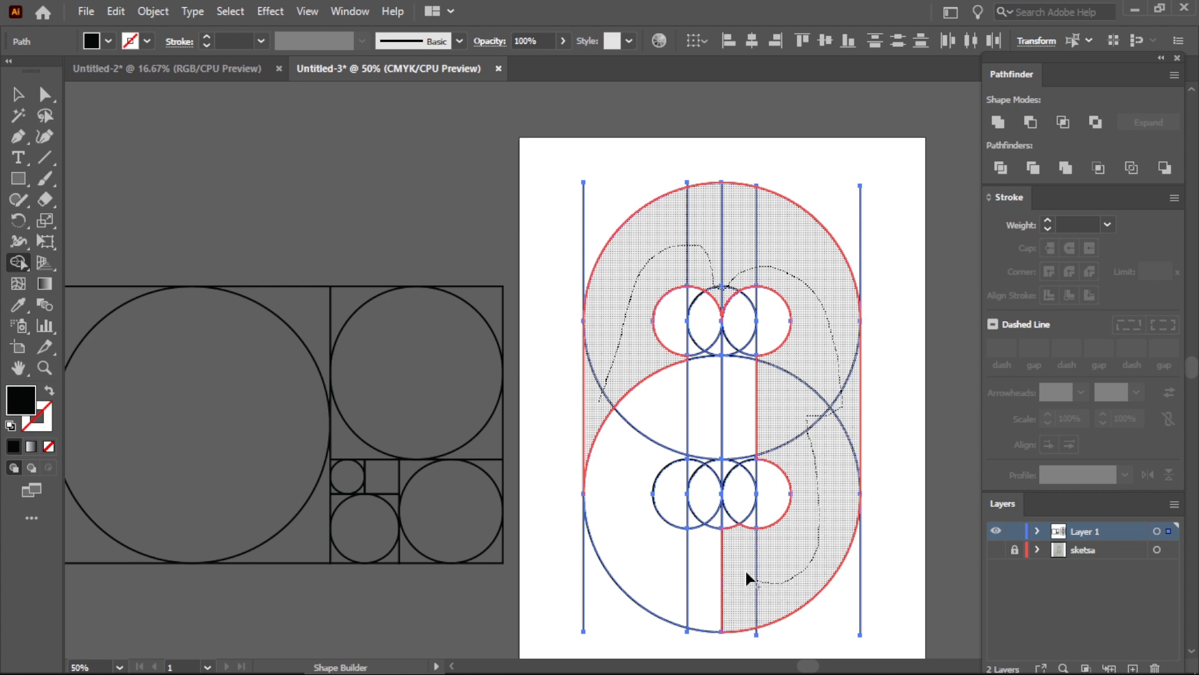
pyautogui.moveTo(728, 527)
pyautogui.mouseDown()
pyautogui.moveTo(695, 552)
pyautogui.moveTo(666, 552)
pyautogui.mouseUp()
pyautogui.moveTo(638, 430); pyautogui.dragTo(642, 414)
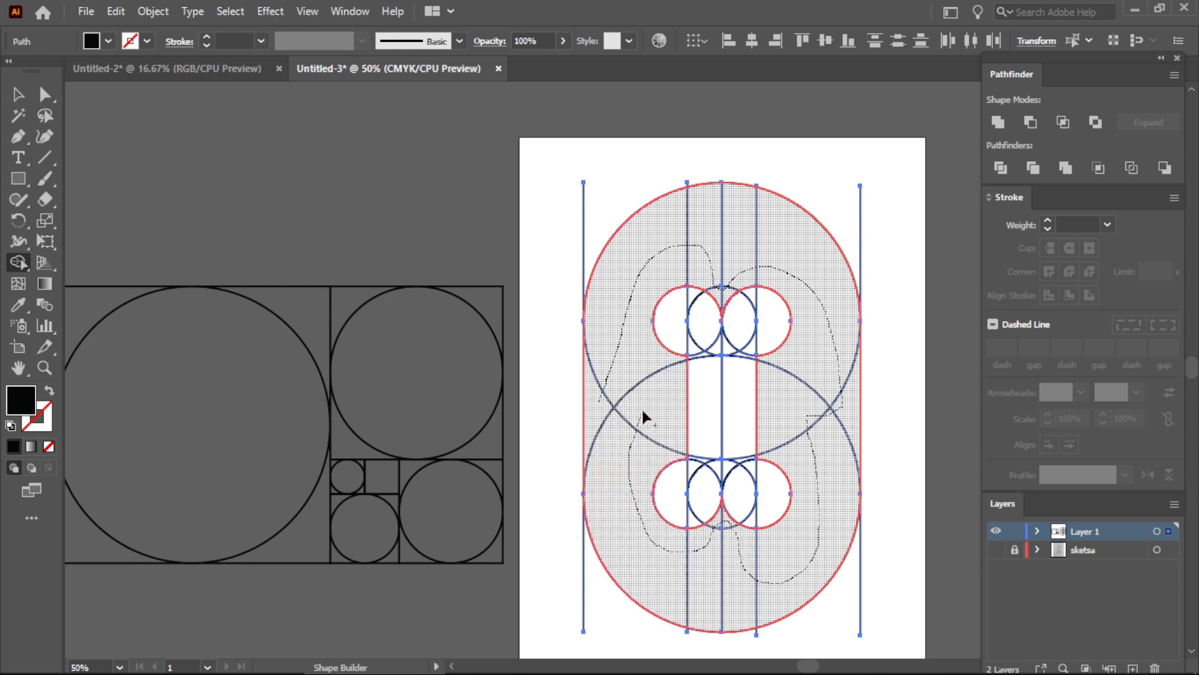
pyautogui.moveTo(625, 360); pyautogui.dragTo(624, 358)
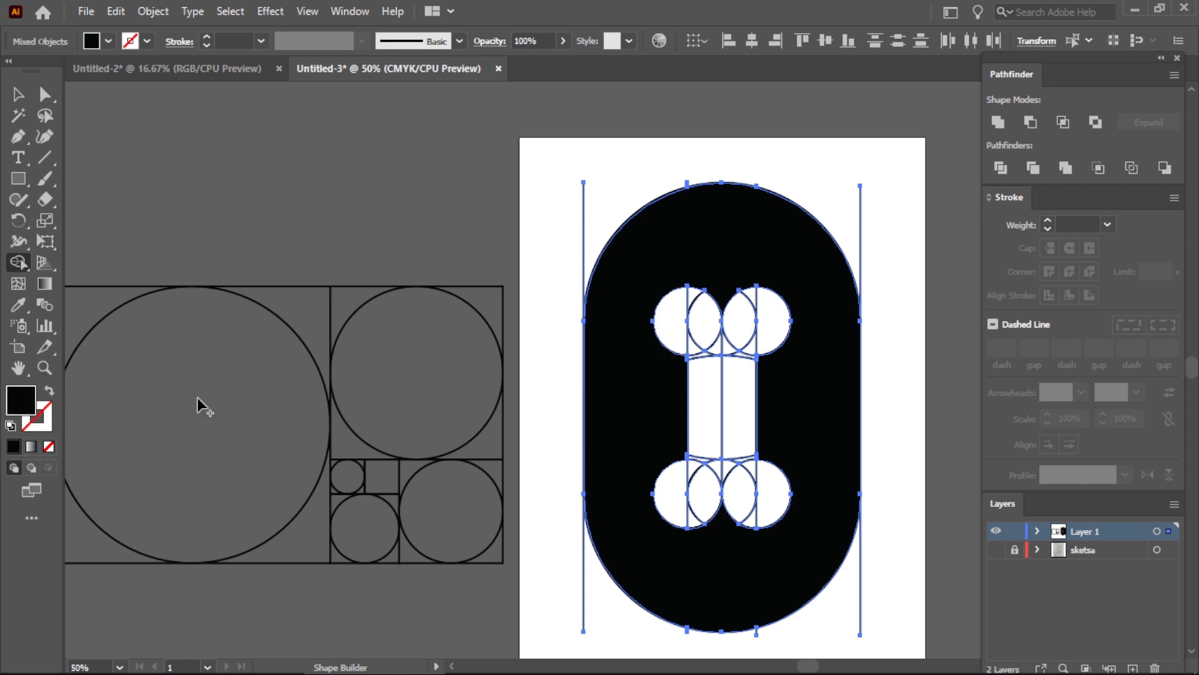
# Merge the four small side circles and the central strip into a single black bone shape with Shape Builder
pyautogui.moveTo(670, 304); pyautogui.dragTo(698, 306)
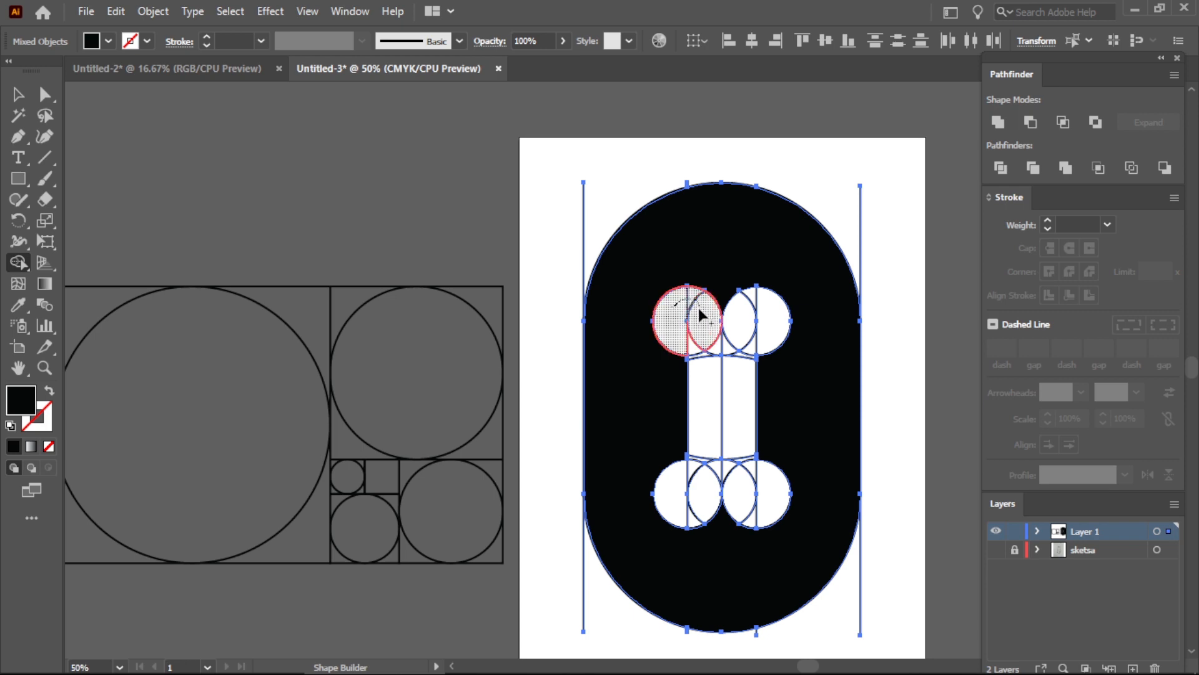
pyautogui.moveTo(694, 356); pyautogui.dragTo(717, 358)
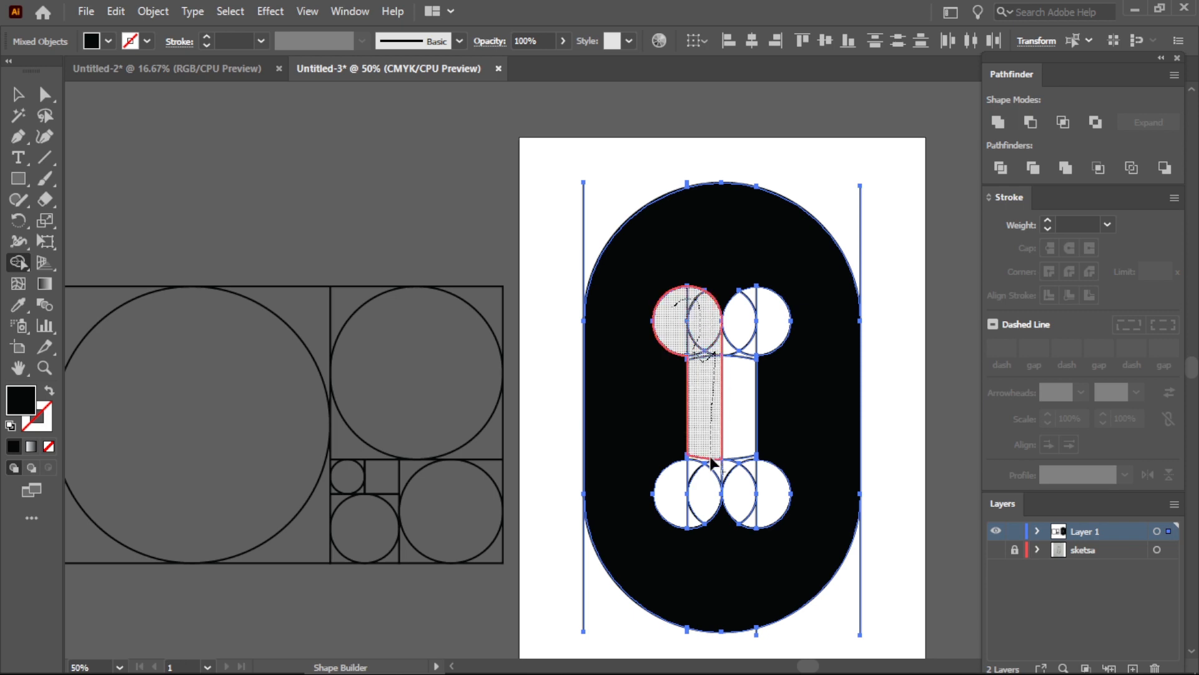
pyautogui.moveTo(711, 461)
pyautogui.mouseDown()
pyautogui.moveTo(715, 475)
pyautogui.moveTo(685, 505)
pyautogui.moveTo(691, 519)
pyautogui.mouseUp()
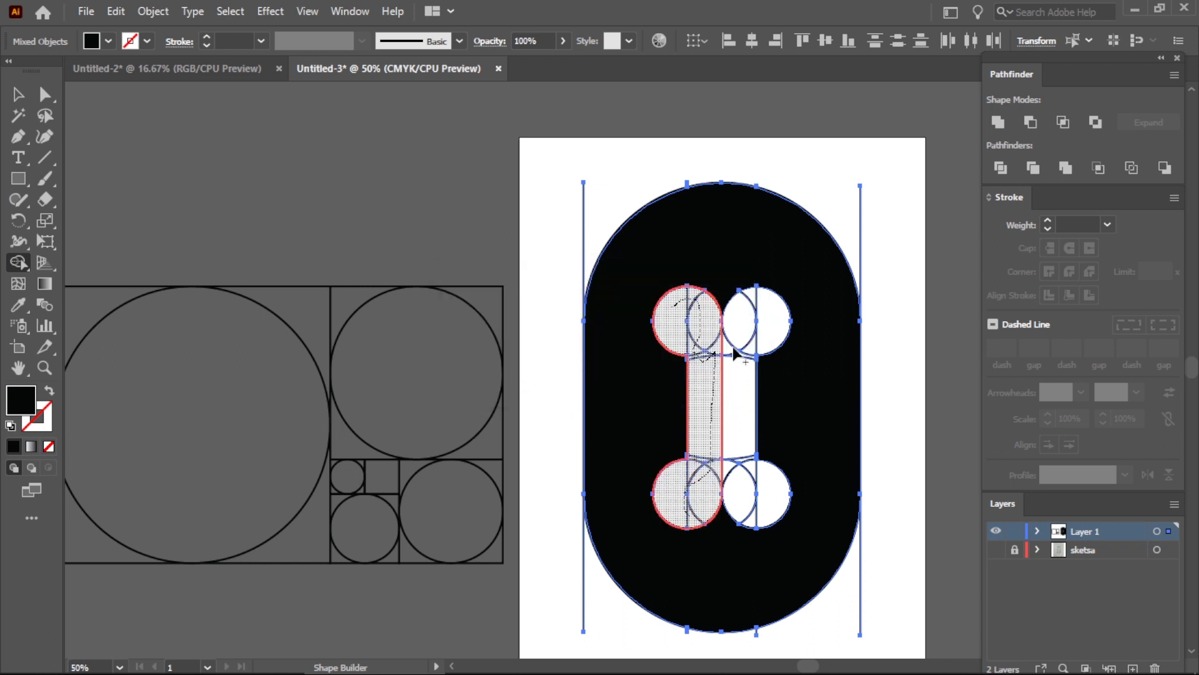
pyautogui.moveTo(736, 354)
pyautogui.mouseDown()
pyautogui.moveTo(716, 333)
pyautogui.moveTo(737, 336)
pyautogui.moveTo(760, 304)
pyautogui.moveTo(769, 314)
pyautogui.moveTo(743, 375)
pyautogui.mouseUp()
pyautogui.moveTo(736, 426)
pyautogui.mouseDown()
pyautogui.moveTo(742, 484)
pyautogui.moveTo(770, 522)
pyautogui.moveTo(752, 517)
pyautogui.mouseUp()
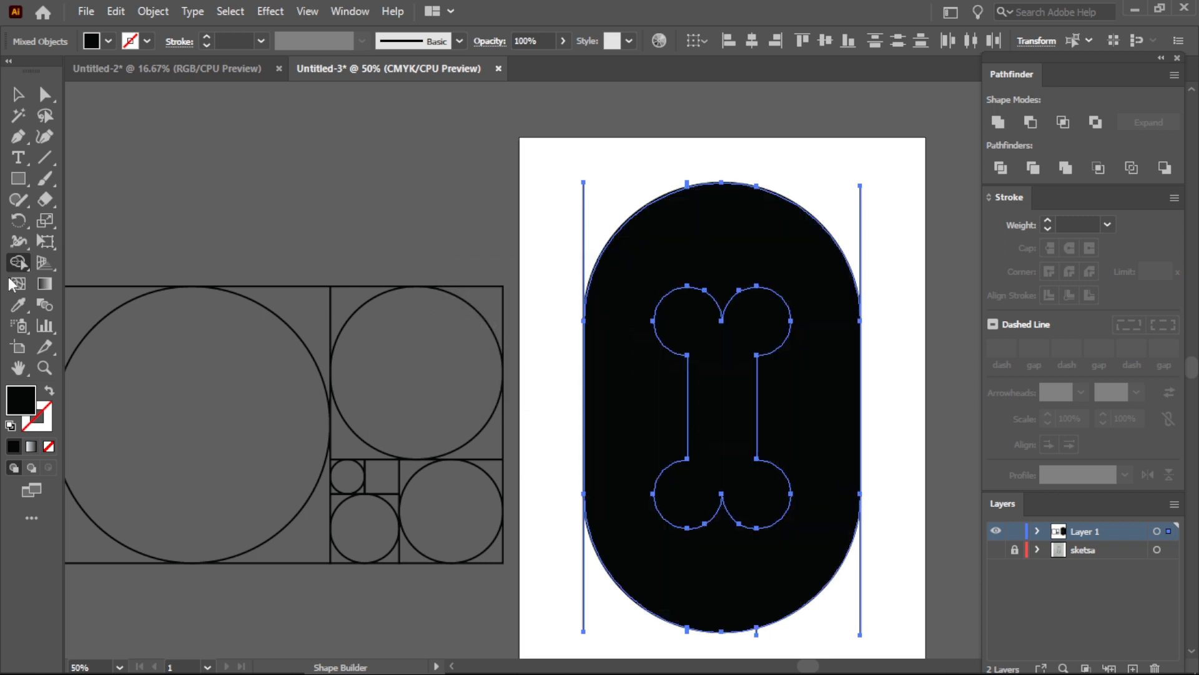
# Select the bone shape inside the capsule and set its fill to white (#ffffff)
pyautogui.click(19, 95)
pyautogui.click(291, 173)
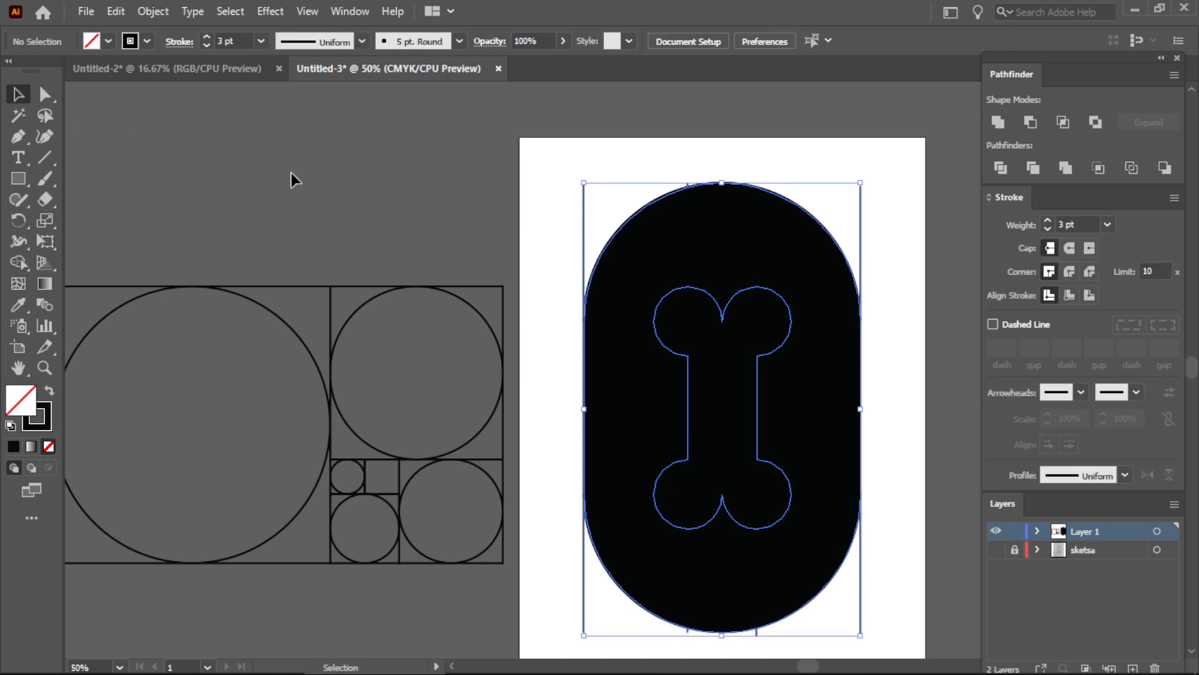
pyautogui.click(698, 334)
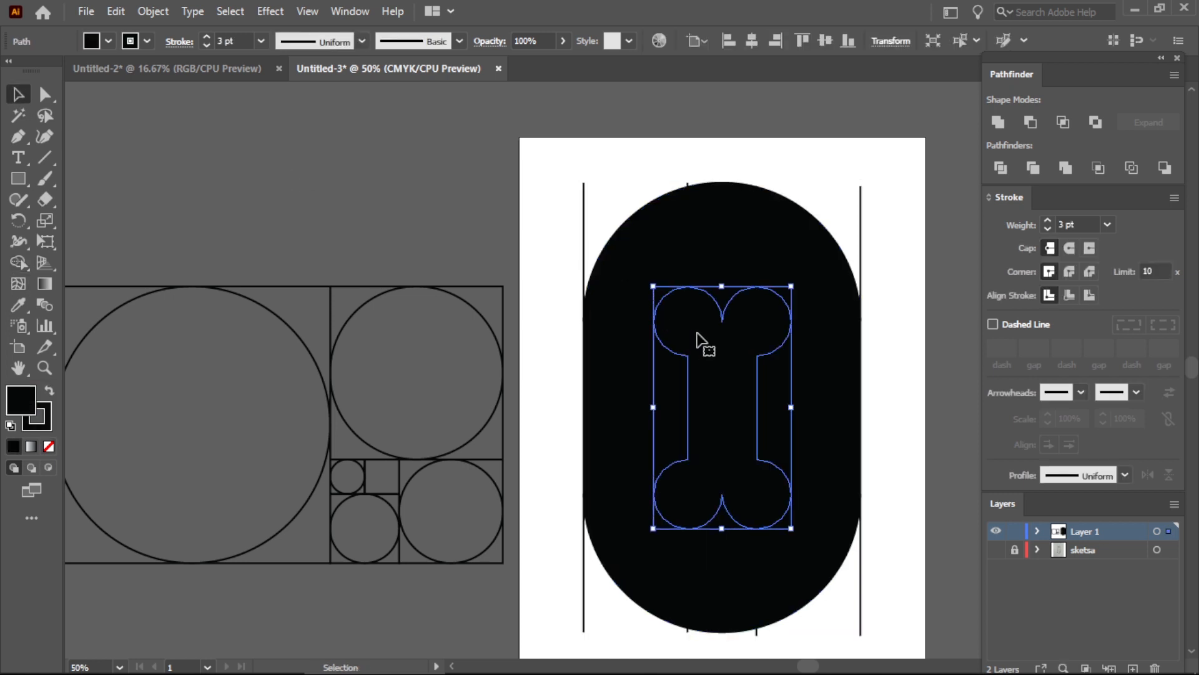
pyautogui.doubleClick(28, 404)
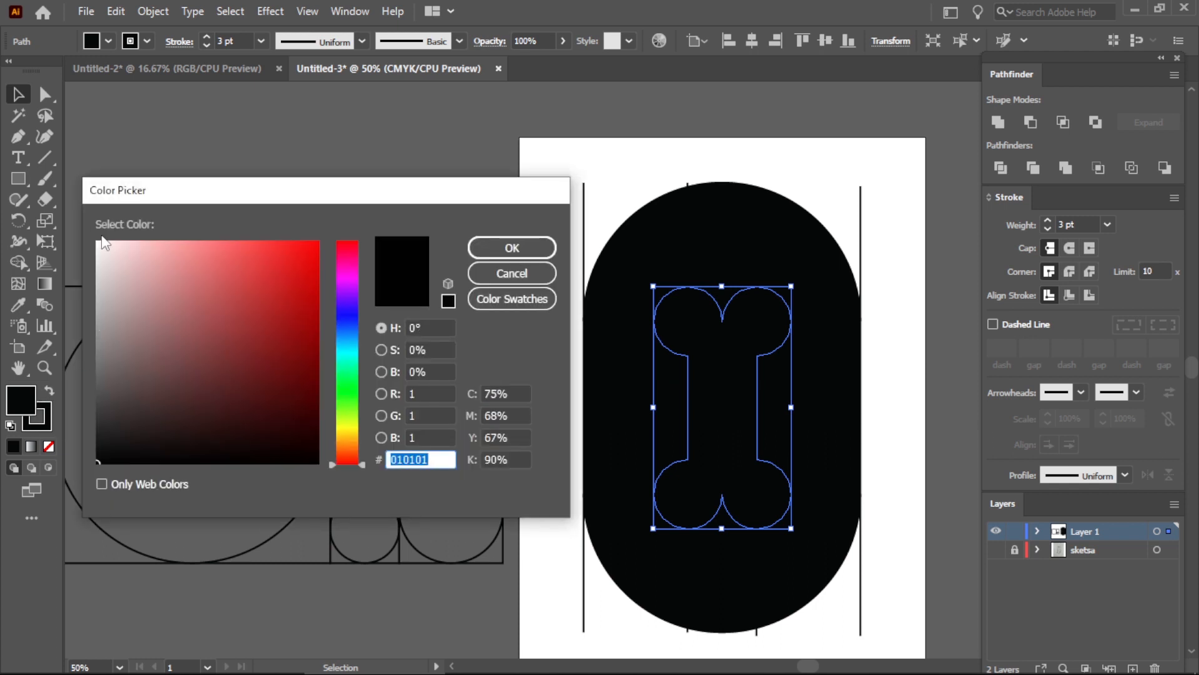
pyautogui.write('ffffff')
pyautogui.press('Return')
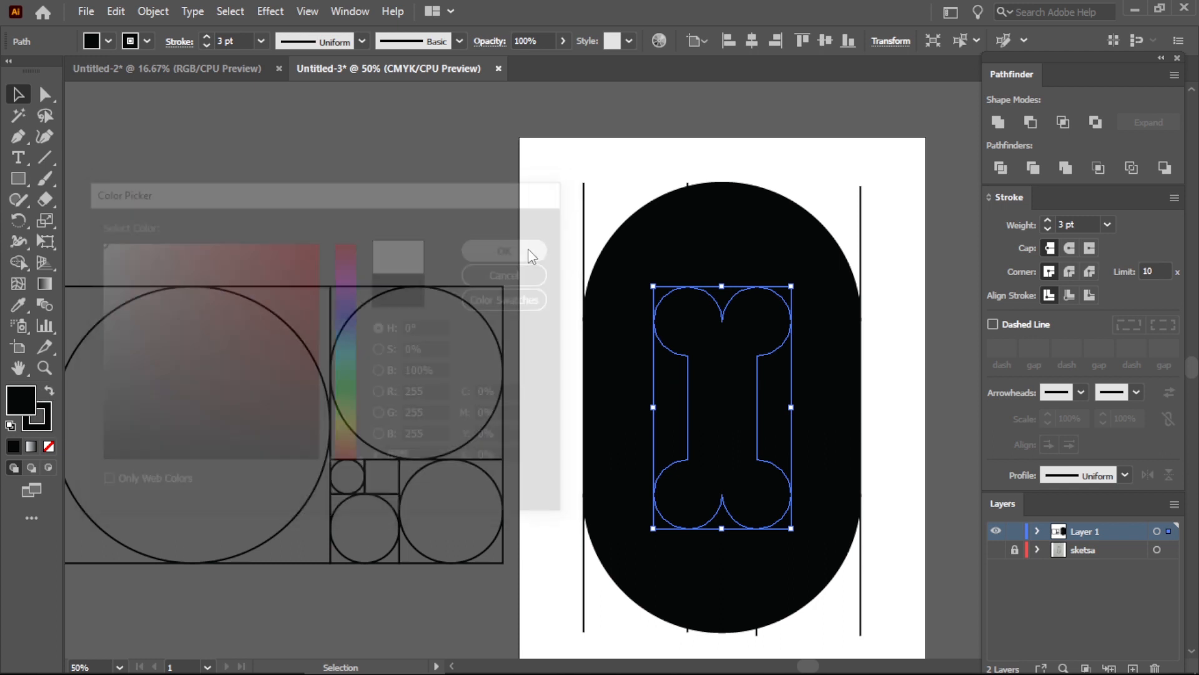
# Remove the stroke from the white bone shape and close the floating panels
pyautogui.click(48, 414)
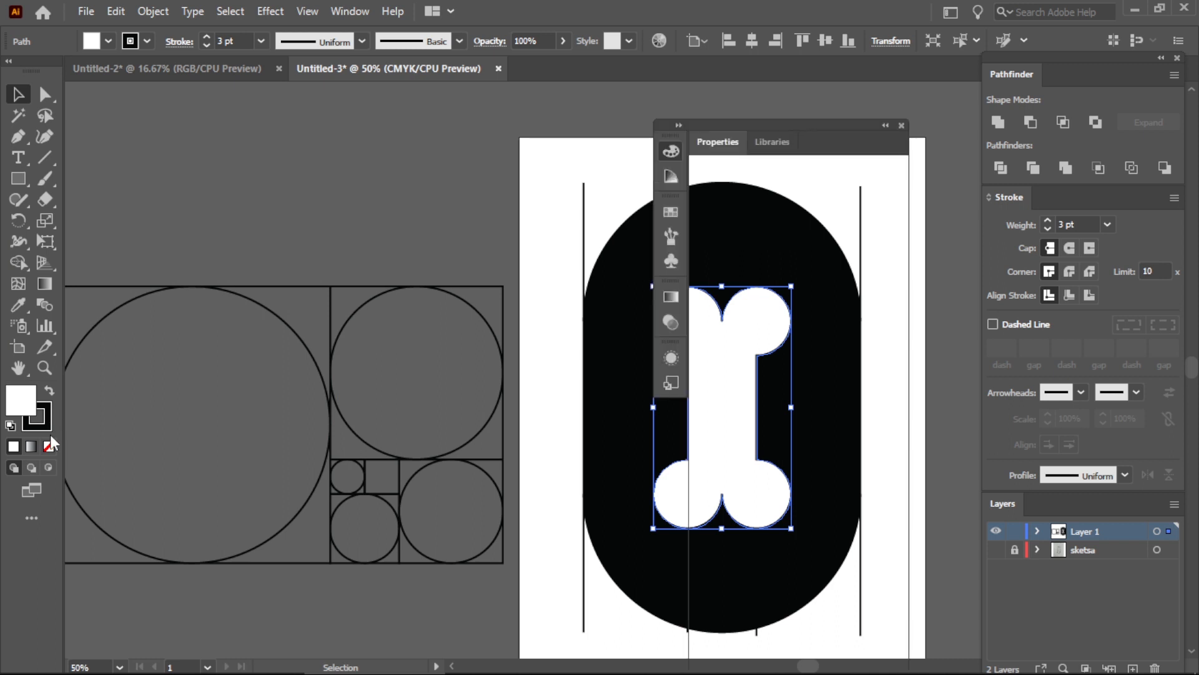
pyautogui.click(50, 445)
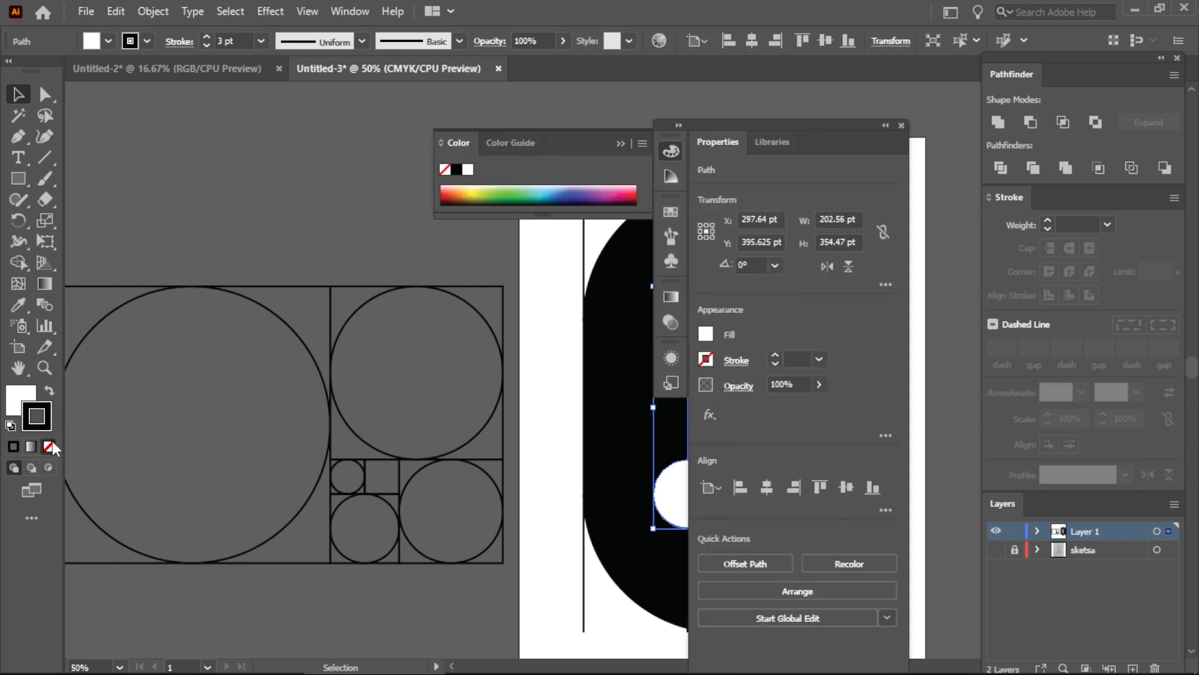
pyautogui.click(903, 123)
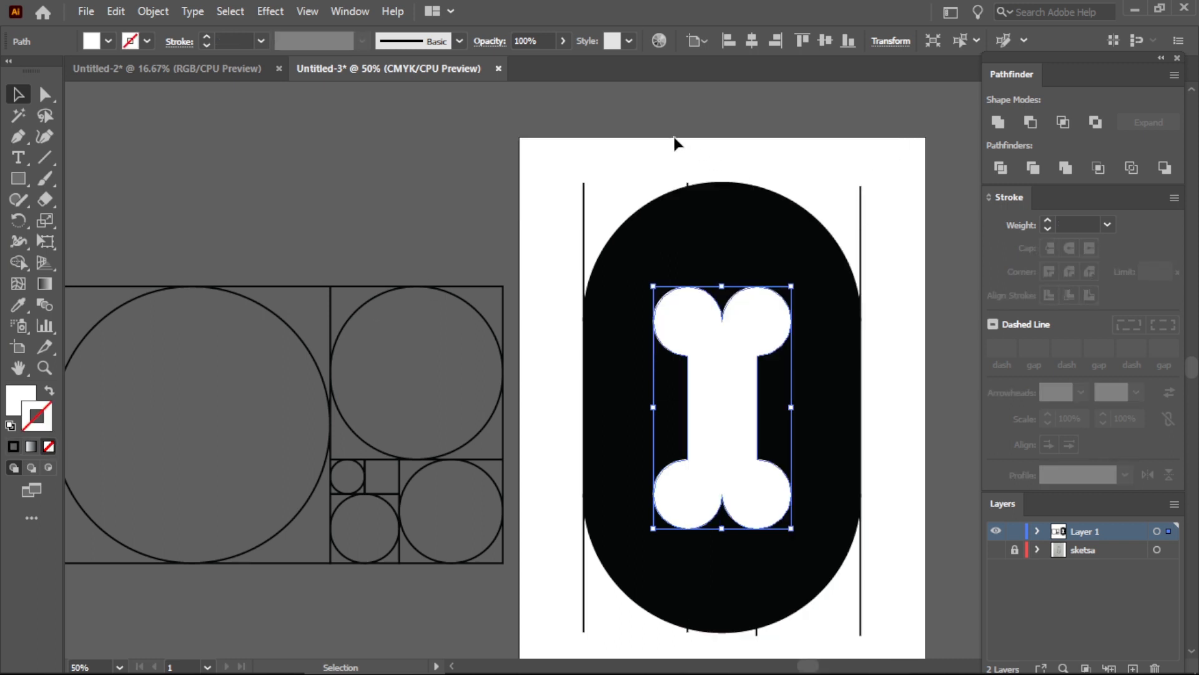
# Delete the three leftover guide line segments around the capsule's upper end
pyautogui.click(583, 211)
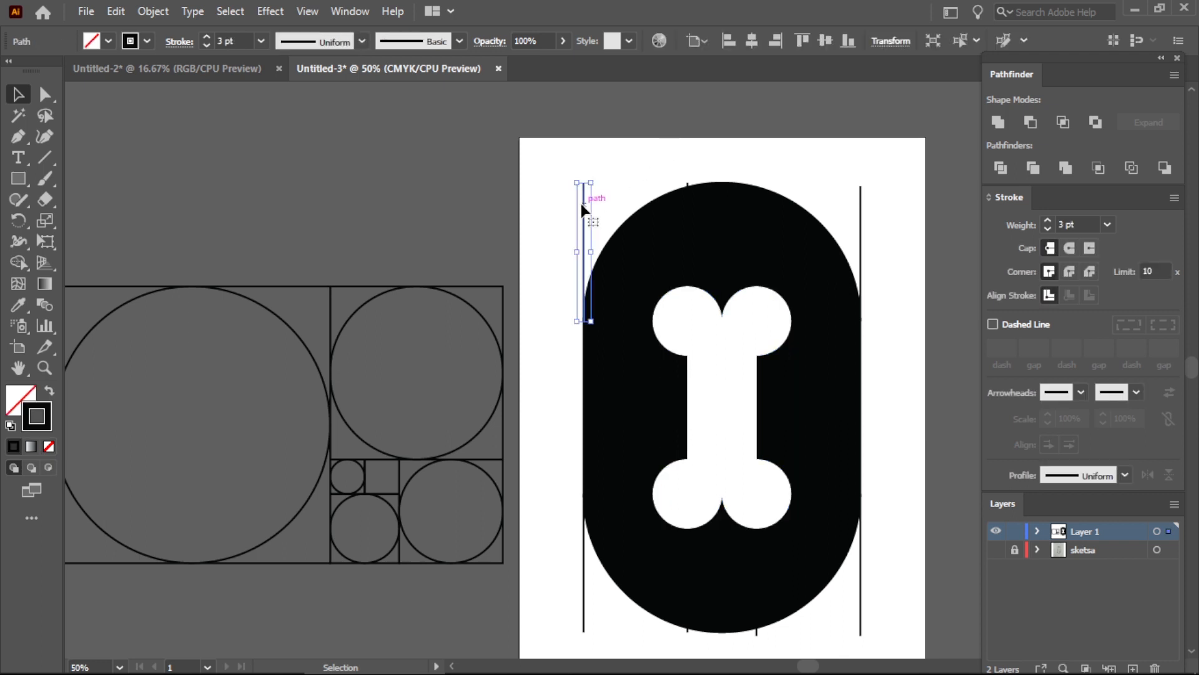
pyautogui.click(669, 182)
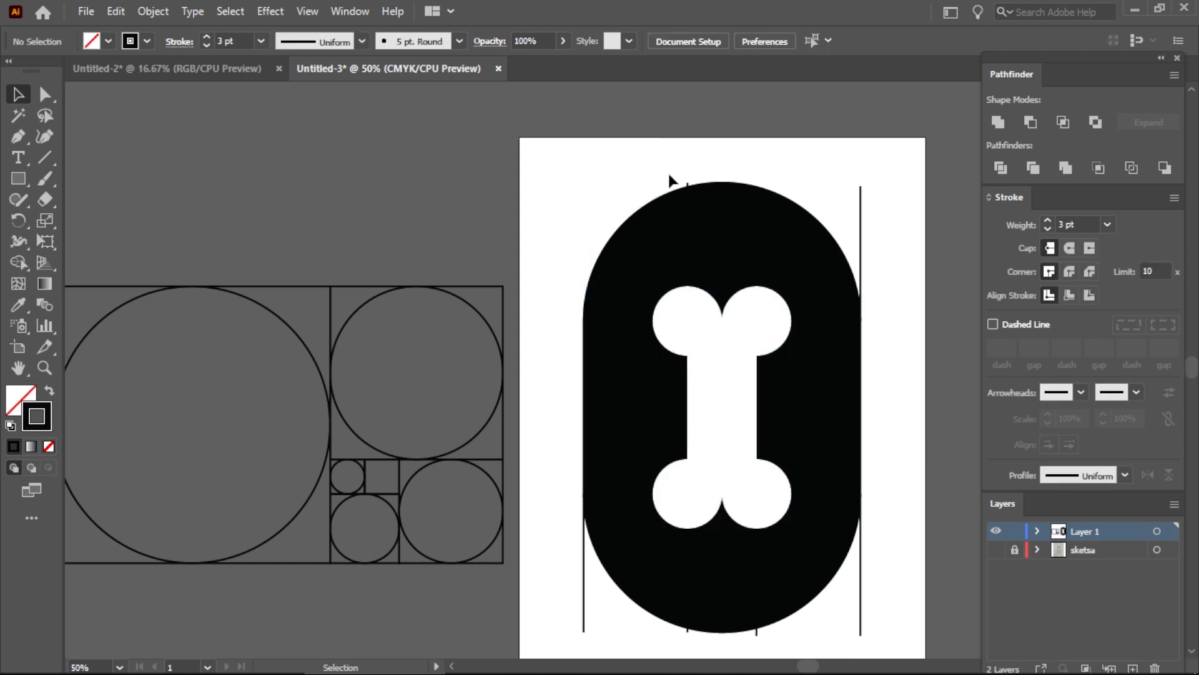
pyautogui.click(687, 184)
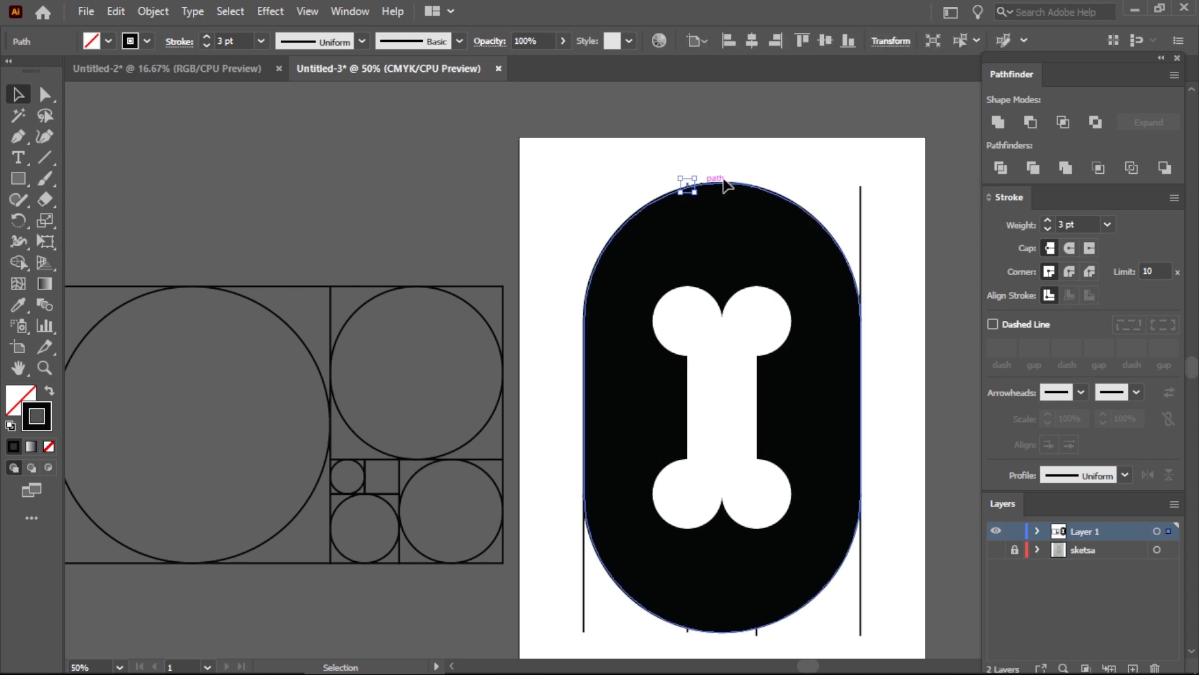
pyautogui.click(834, 183)
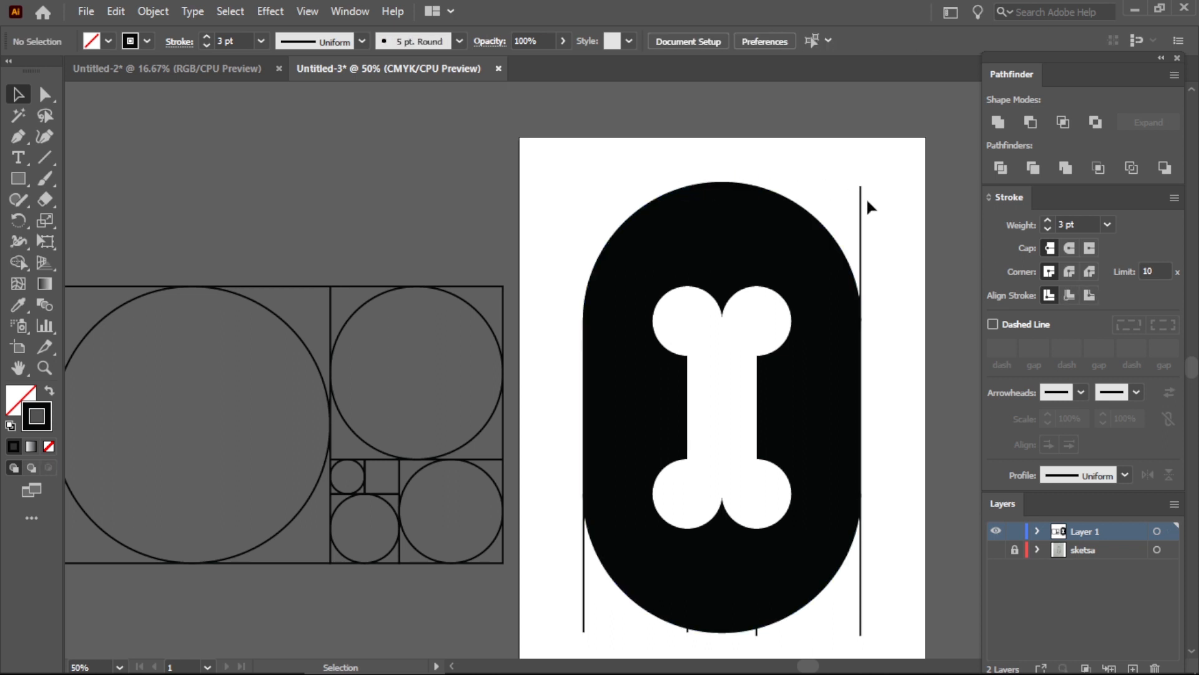
pyautogui.click(861, 209)
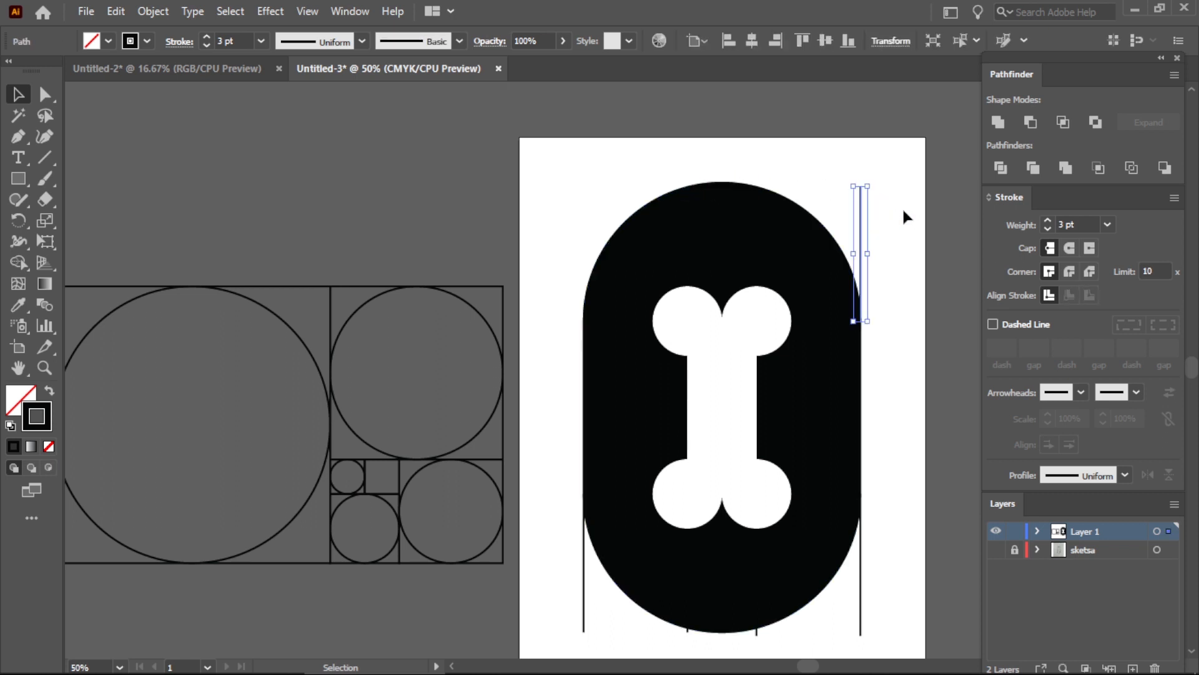
pyautogui.click(902, 207)
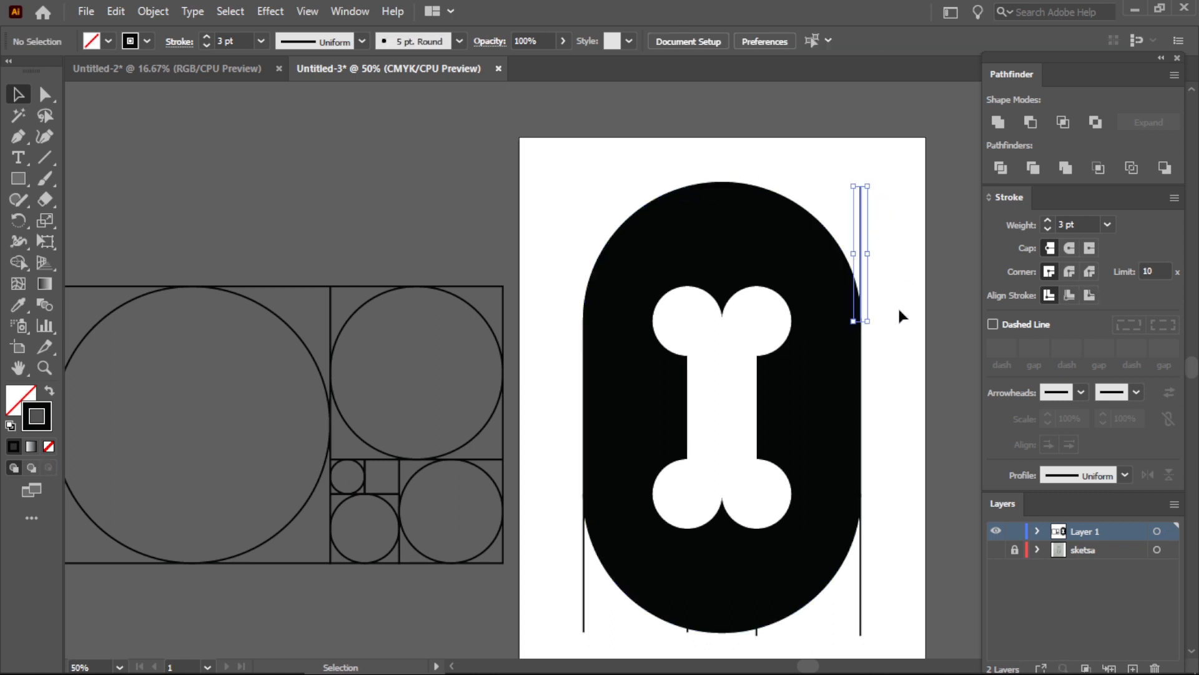
# Delete the four leftover guide line segments around the capsule's lower end
pyautogui.click(861, 581)
pyautogui.press('Delete')
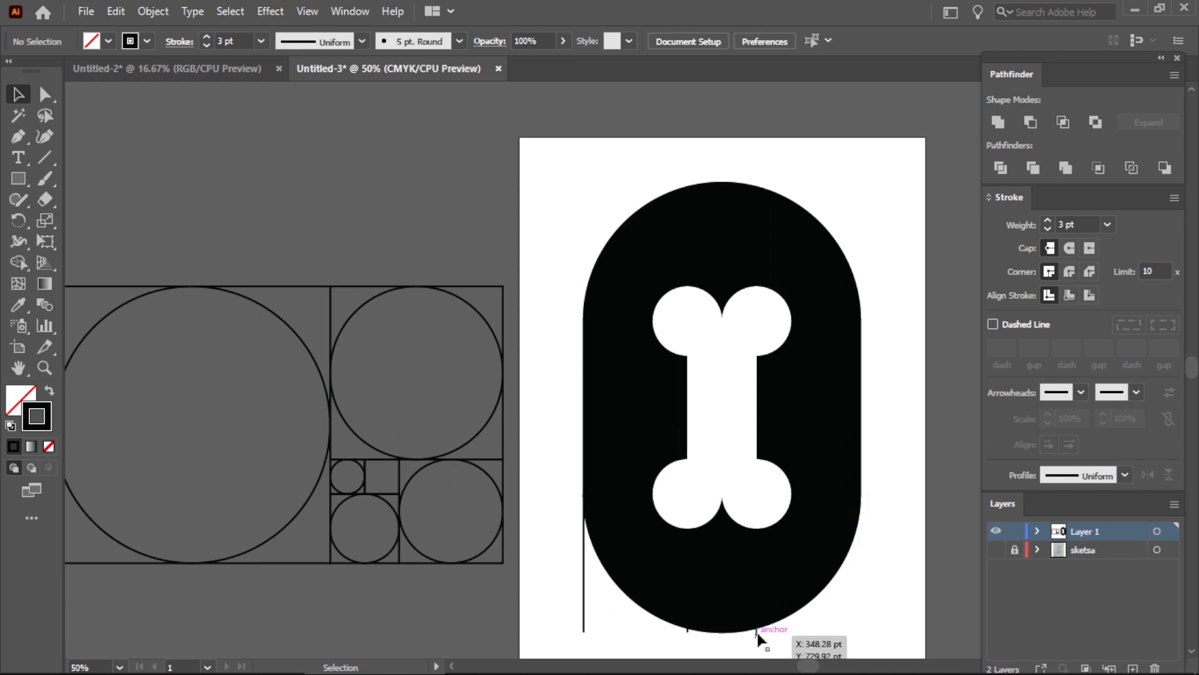
pyautogui.click(757, 633)
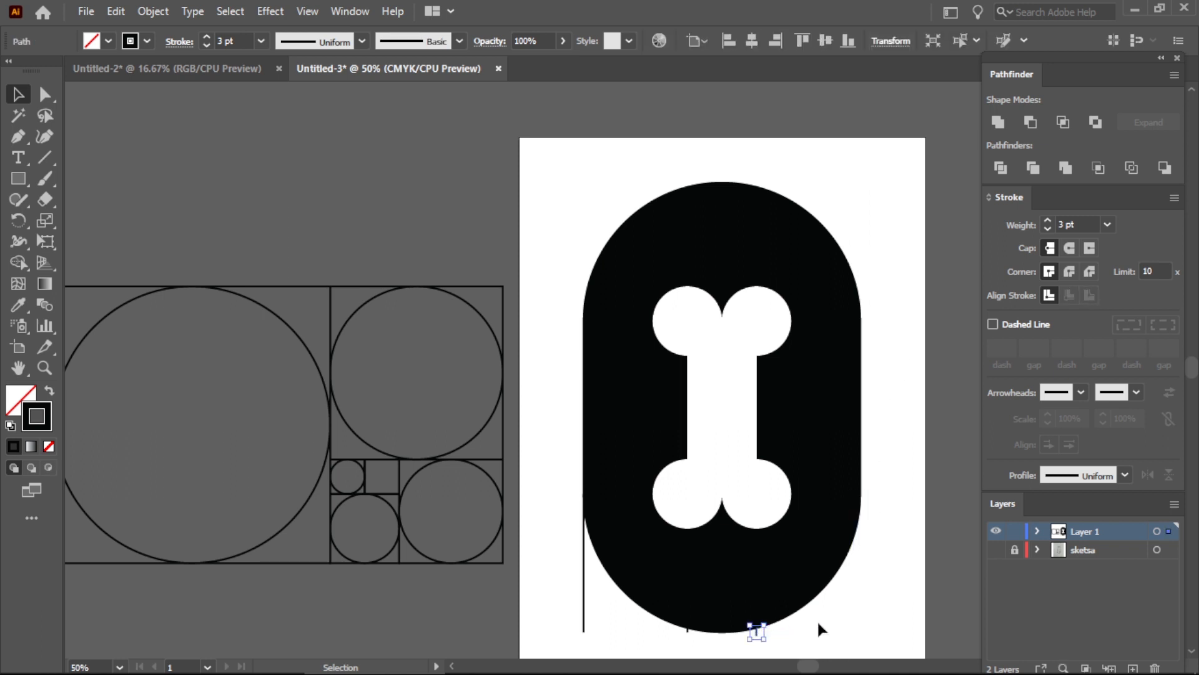
pyautogui.press('Delete')
pyautogui.click(689, 634)
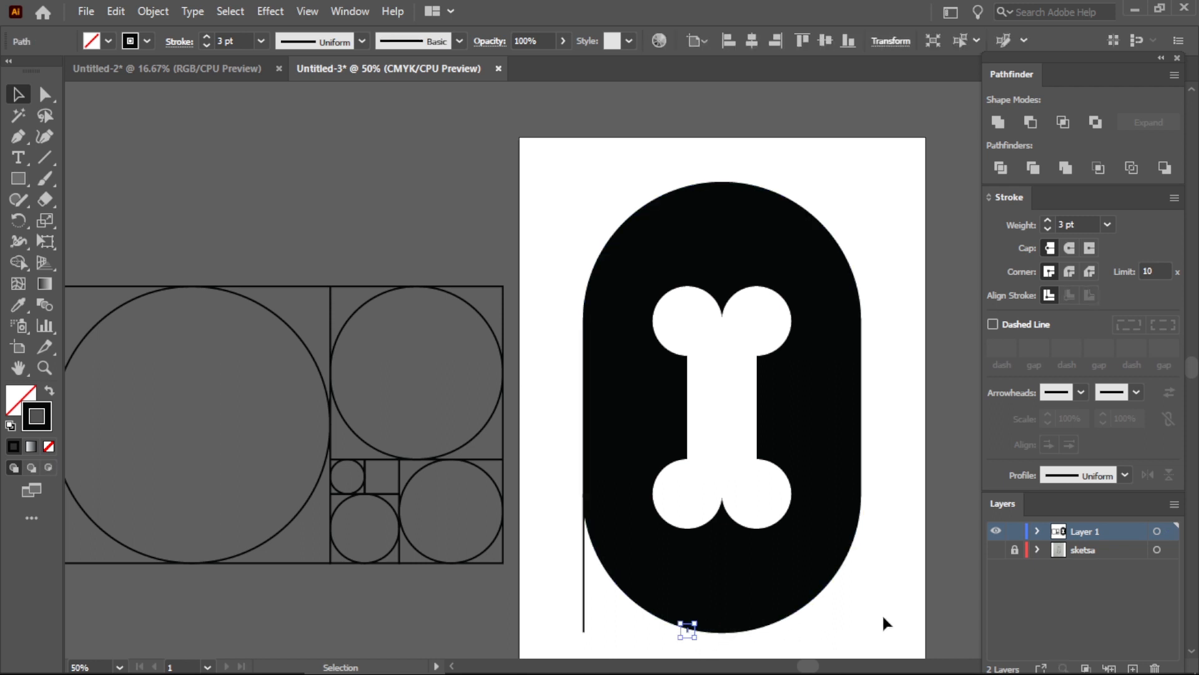
pyautogui.press('Delete')
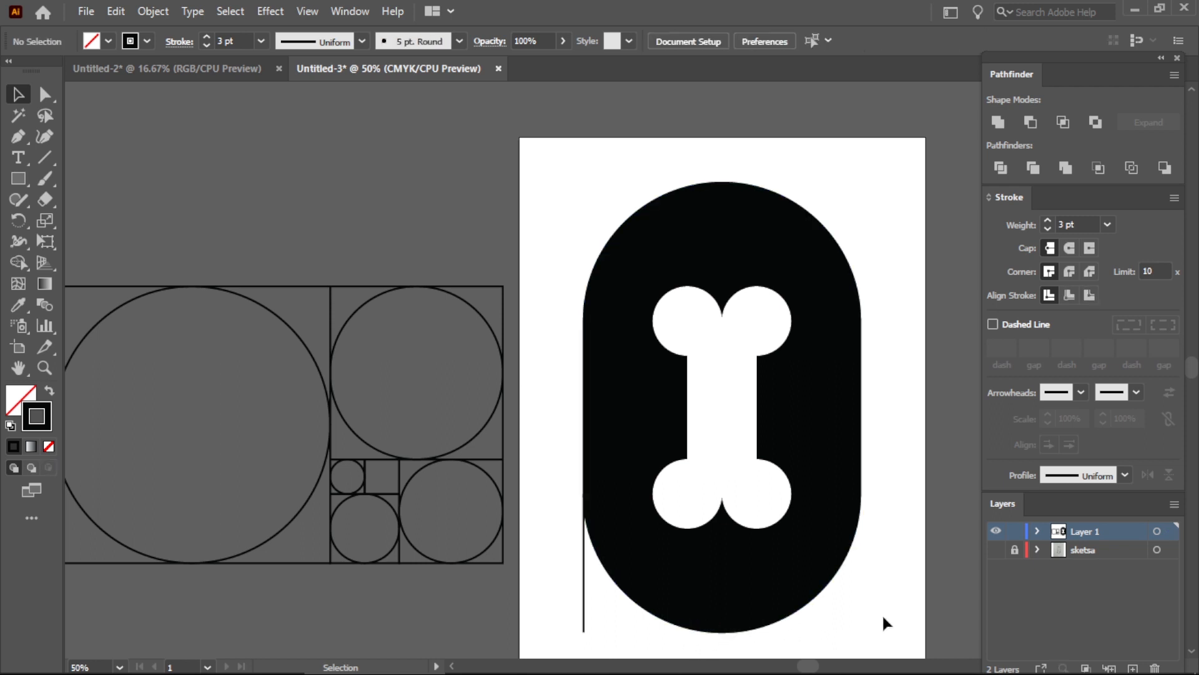
pyautogui.click(585, 563)
pyautogui.press('Delete')
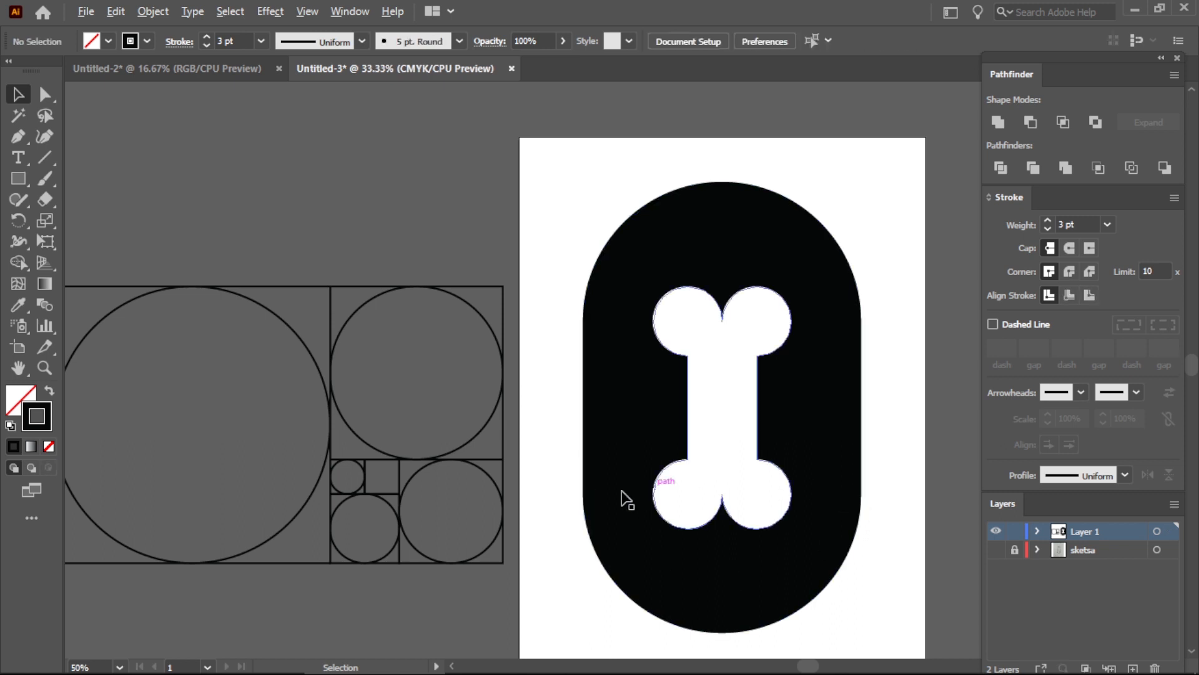
# Select the black capsule surrounding the bone
pyautogui.scroll(-1, 621, 495)
pyautogui.click(779, 424)
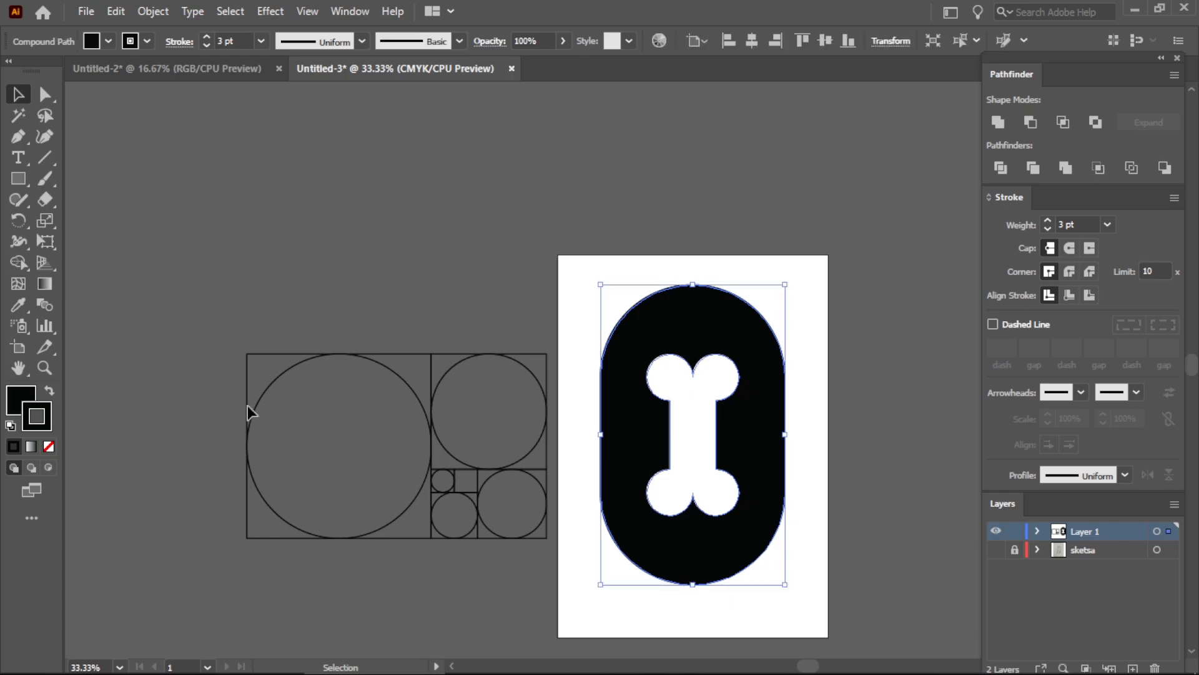